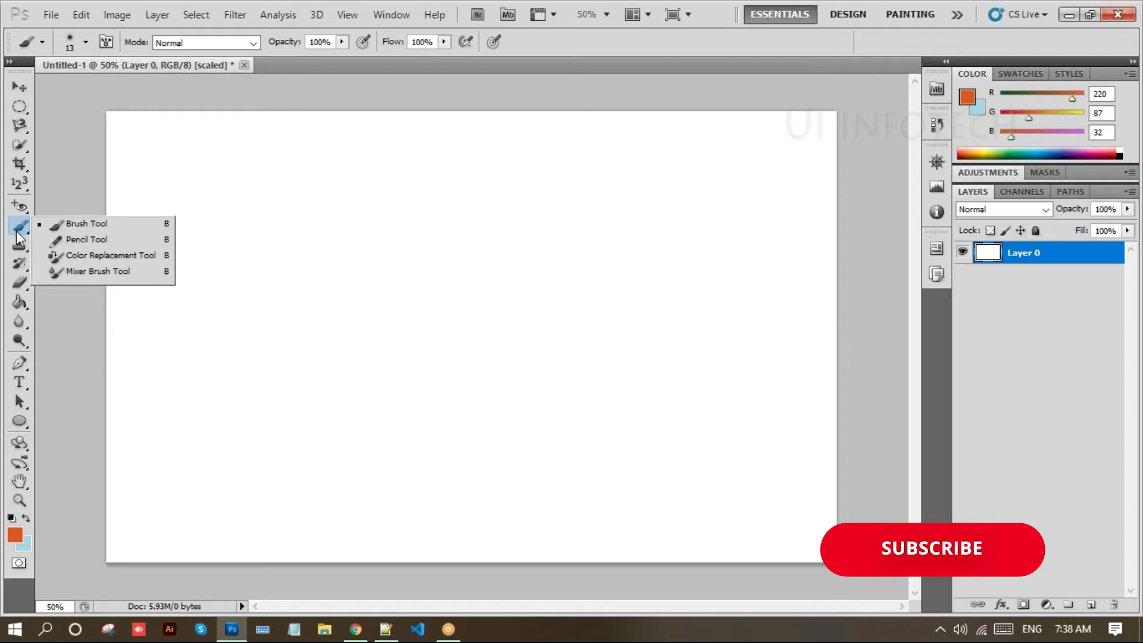
Select the Brush Tool and add an empty Layer 1 above Layer 0.
left_click(121, 233)
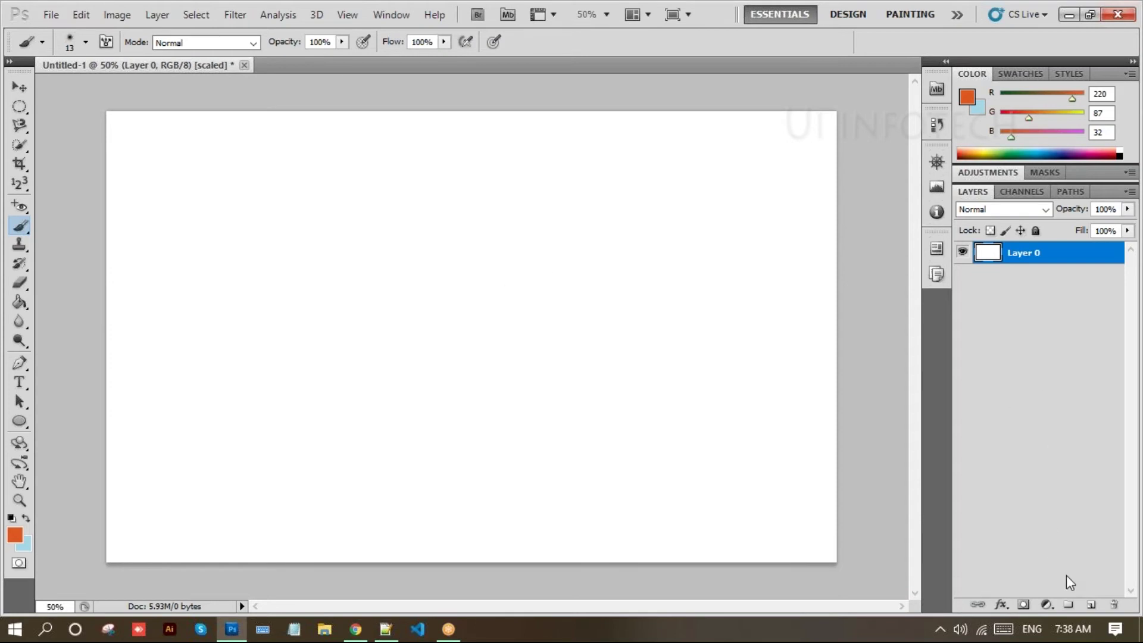
left_click(1091, 604)
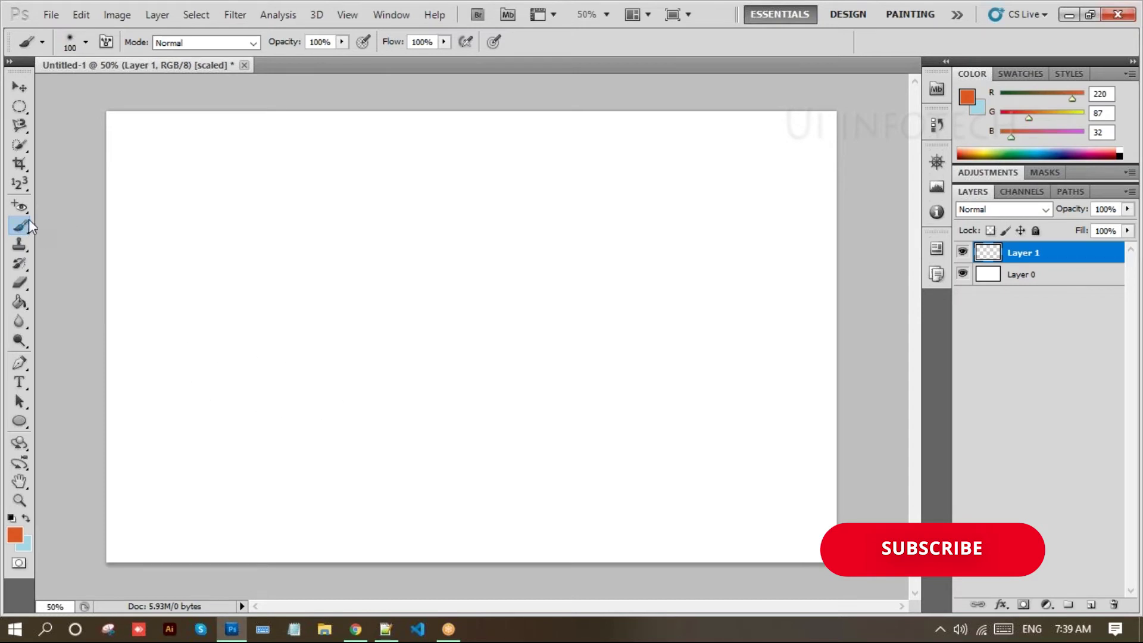
Browse the tool presets and the brush tip list with its size and hardness settings.
left_click(41, 43)
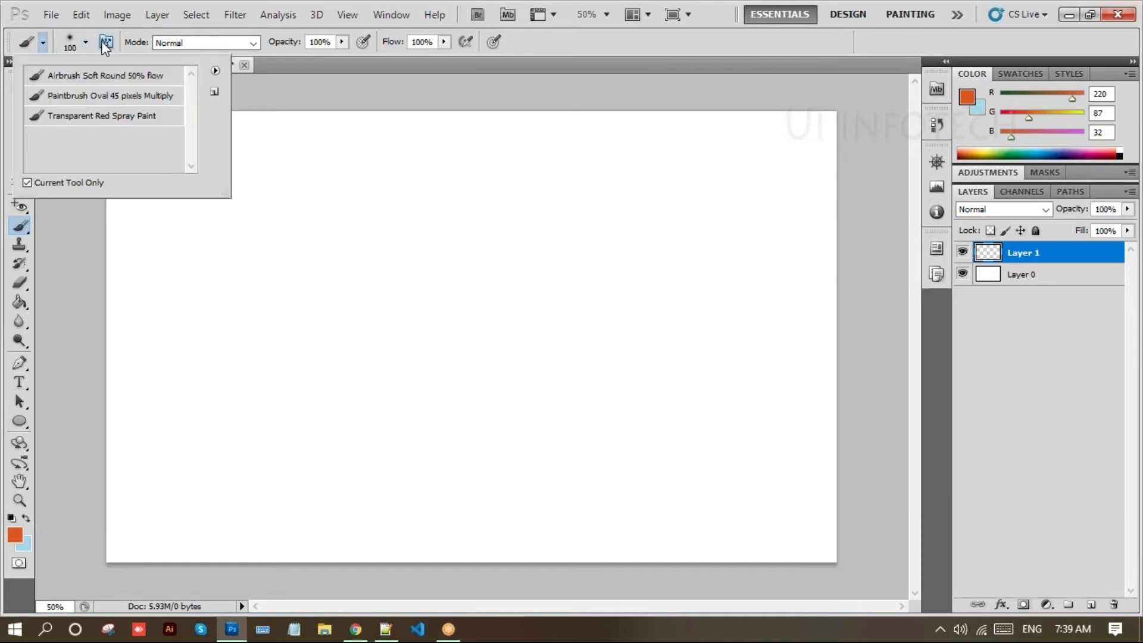
left_click(86, 42)
scroll(132, 201, "down", 5)
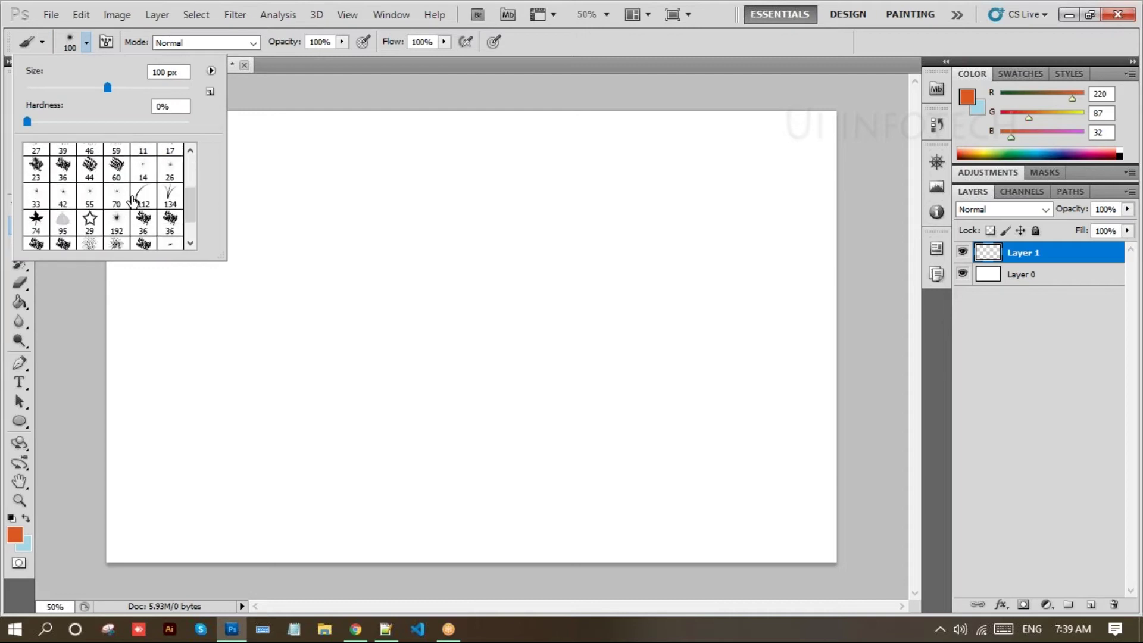
scroll(132, 191, "up", 2)
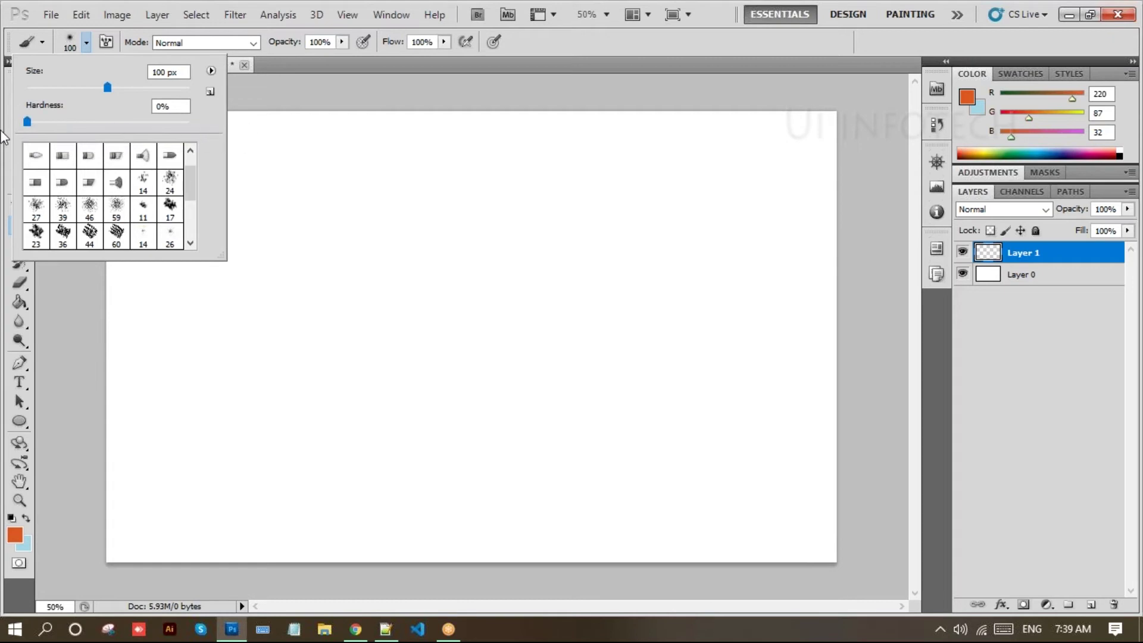
scroll(70, 211, "up", 1)
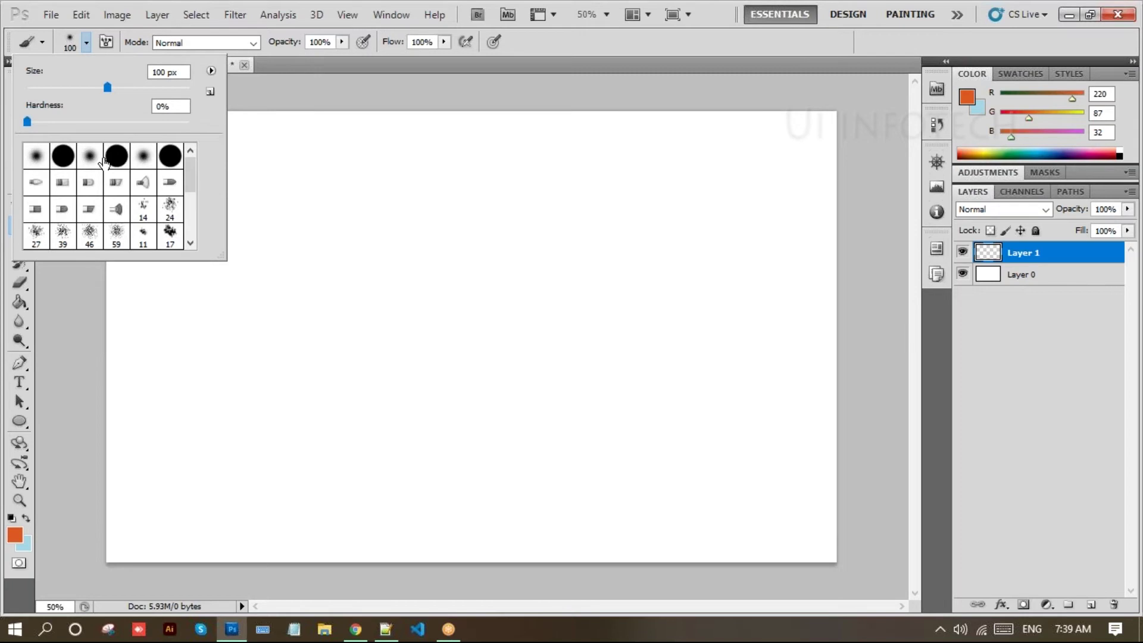
Review the painting blend modes and leave the brush in Normal mode.
left_click(250, 42)
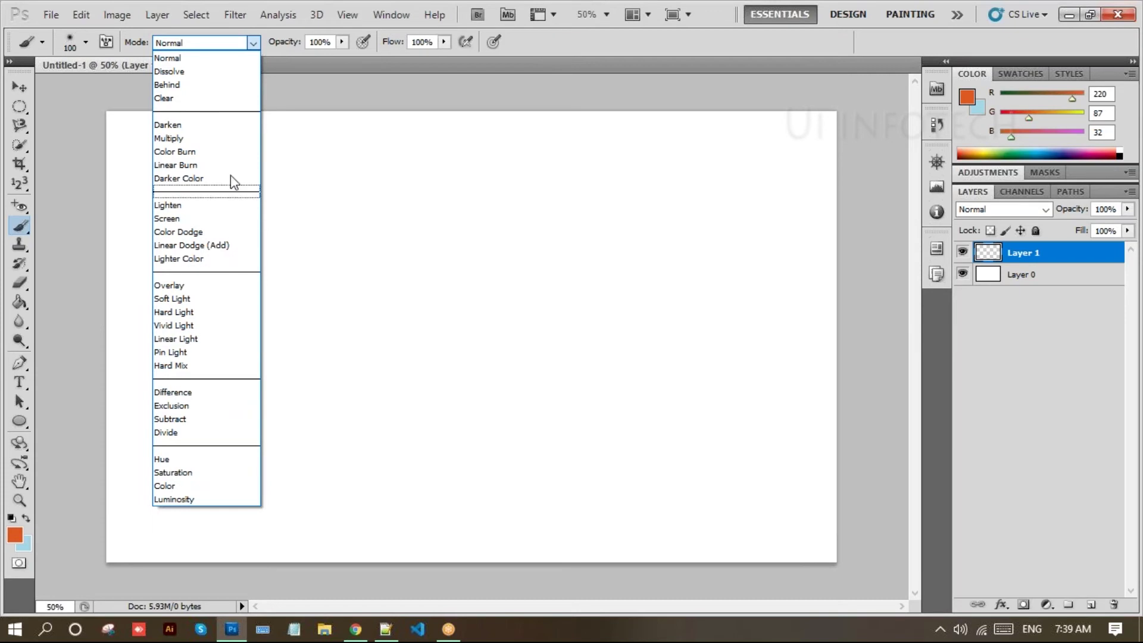
left_click(218, 45)
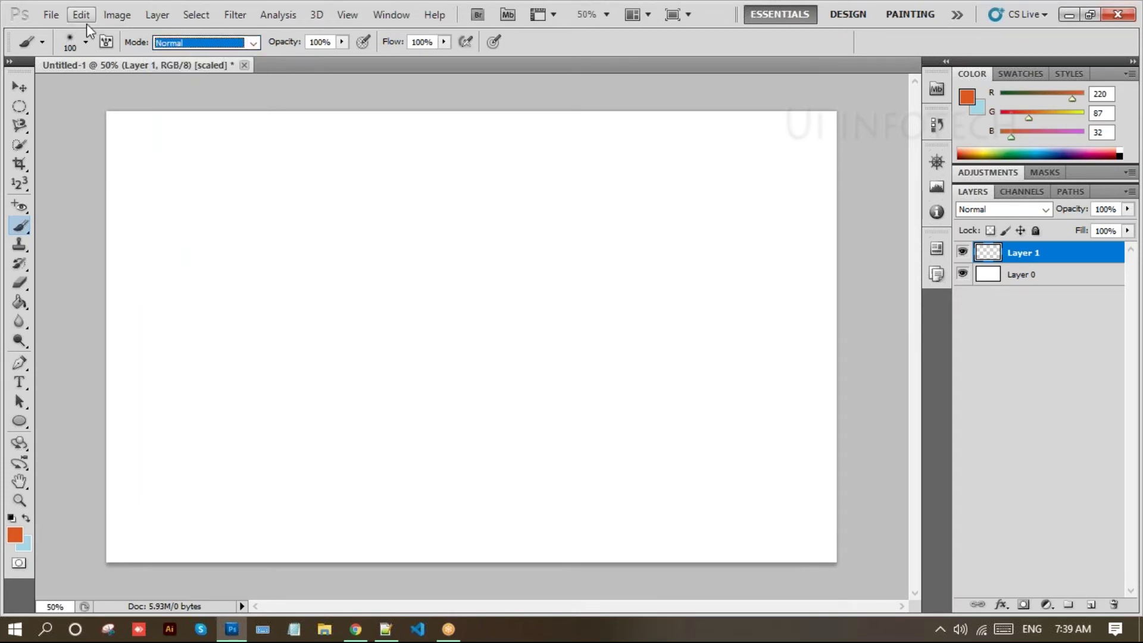
Choose the Soft Round brush at about 97 px and paint a first orange dot on Layer 1.
left_click(85, 42)
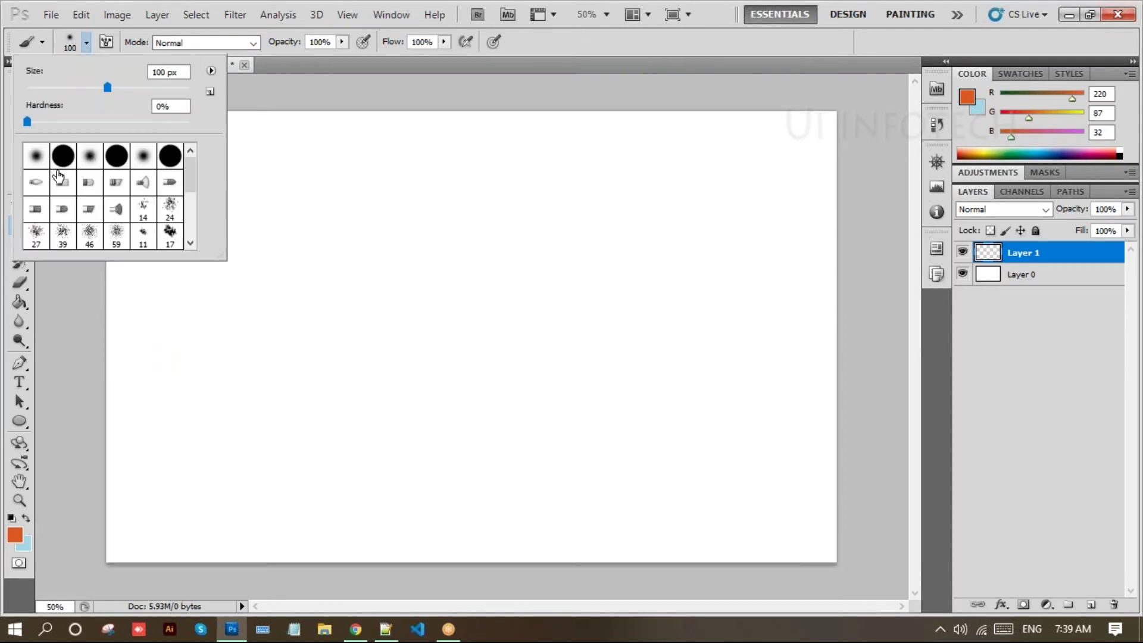
left_click(40, 157)
mouse_move(108, 88)
left_mouse_down()
mouse_move(172, 101)
mouse_move(85, 108)
mouse_move(79, 120)
mouse_move(105, 98)
left_mouse_up()
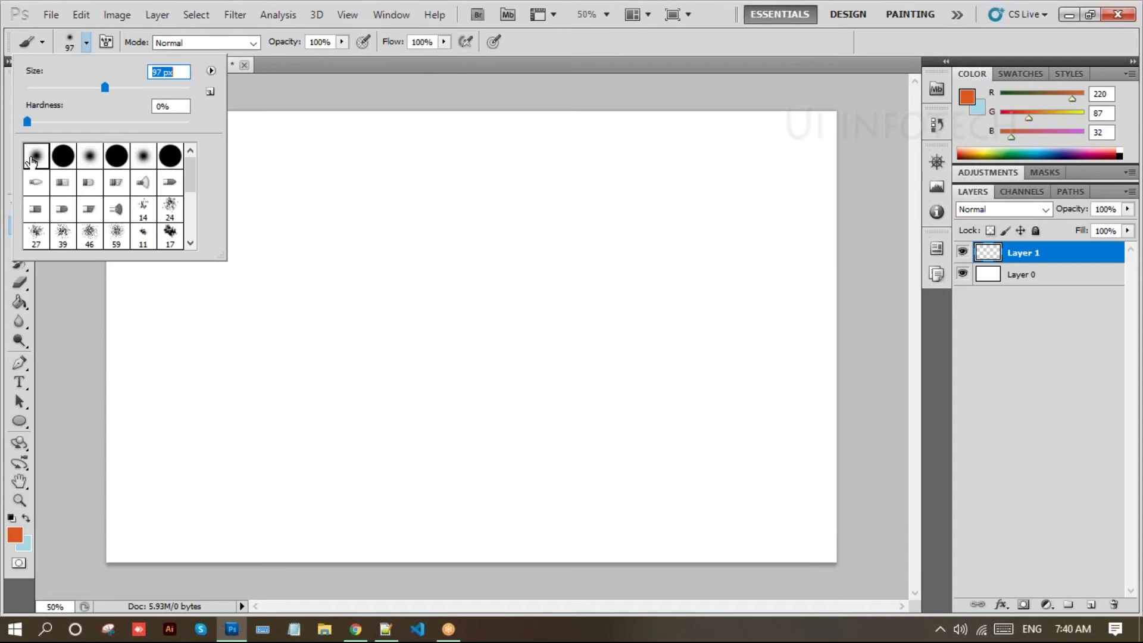
left_click(298, 158)
Paint a row of six more soft orange dots across the top of the canvas.
left_click(221, 186)
left_click(308, 207)
left_click(376, 178)
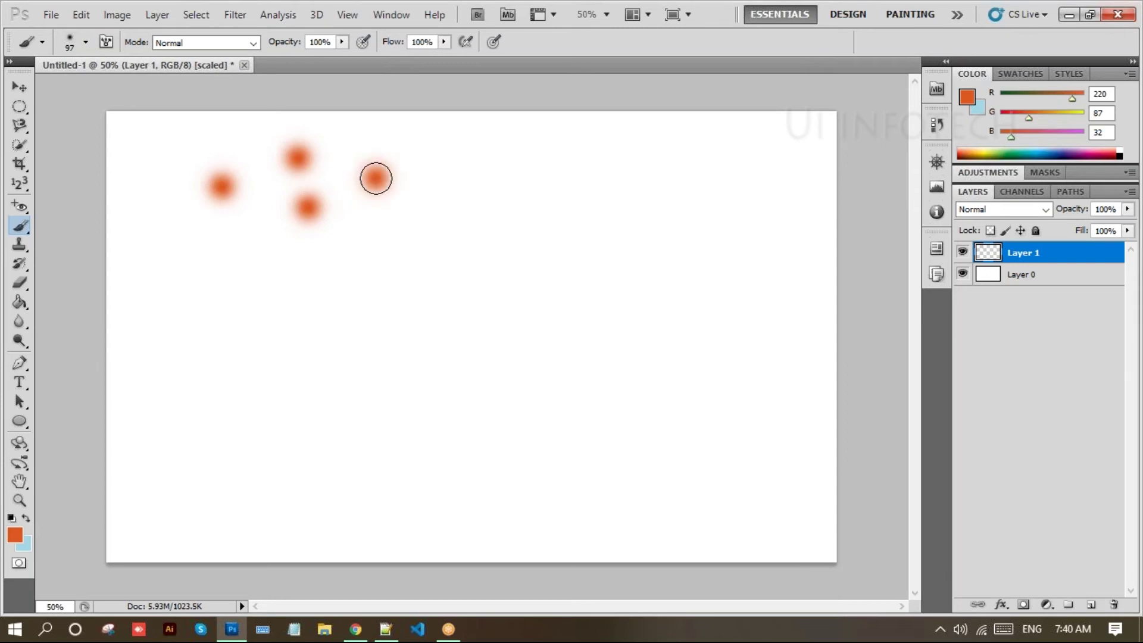
left_click(443, 172)
left_click(540, 189)
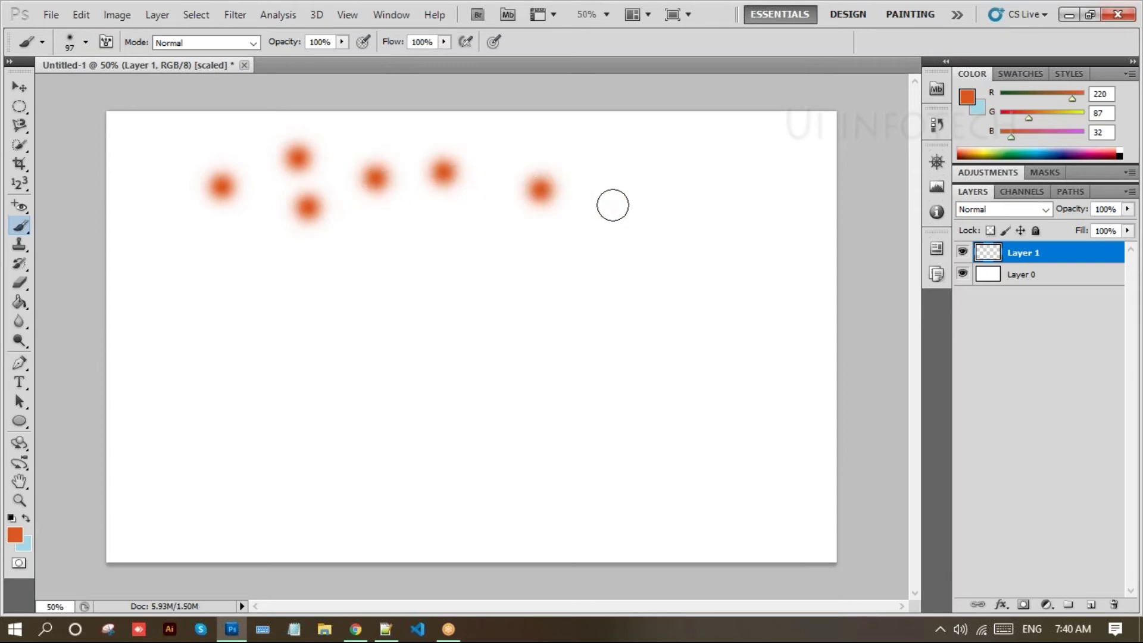
left_click(615, 203)
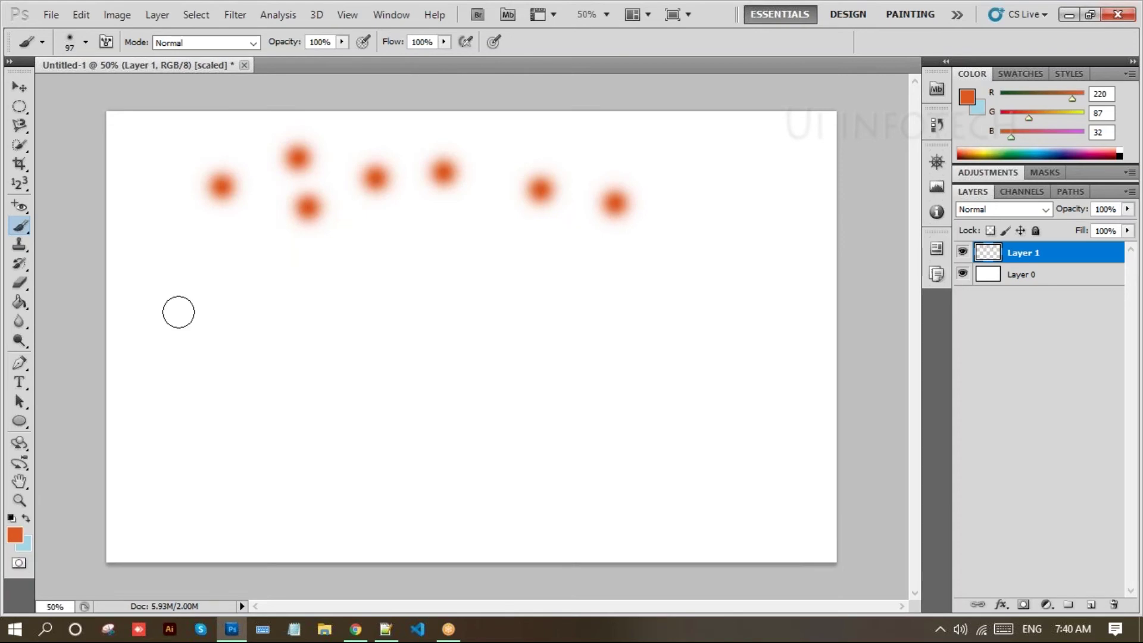
Set the foreground colour to bright green (16, 218, 11).
left_click(15, 535)
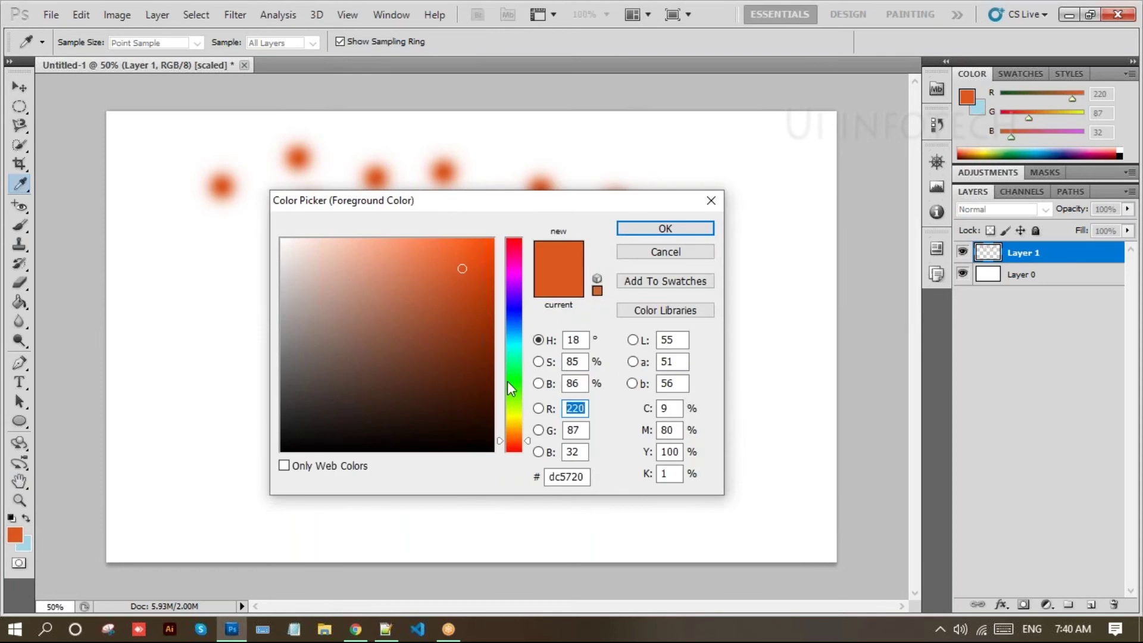
left_click(507, 381)
left_click(483, 269)
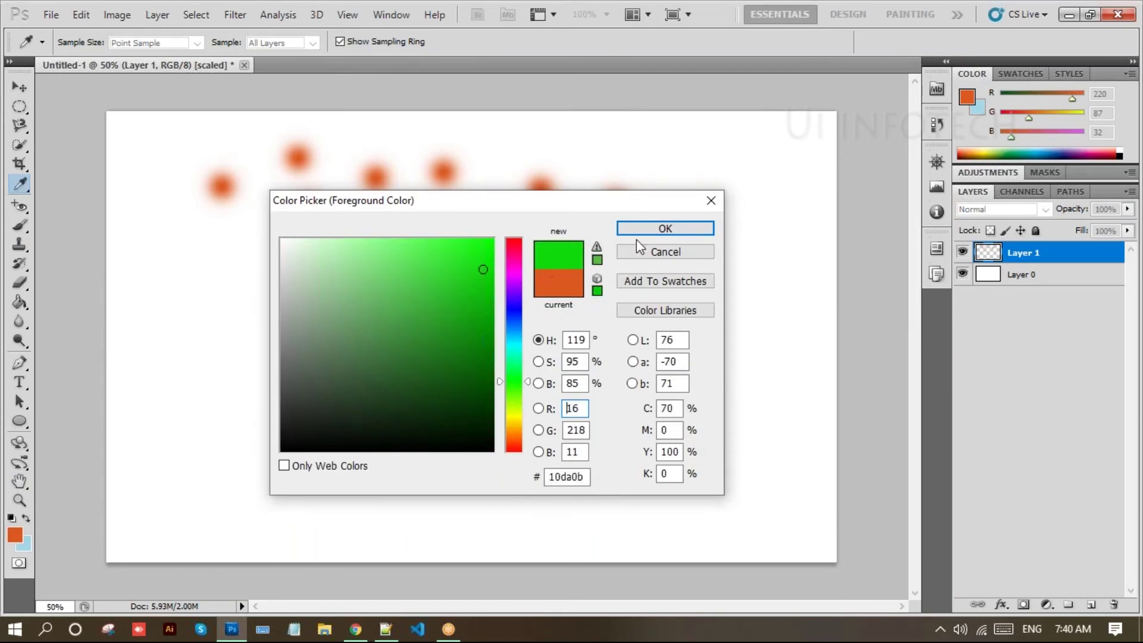
left_click(625, 228)
Paint a soft green dot and several soft green diagonal strokes below the orange dots.
left_click(281, 273)
left_click_drag(380, 260, 473, 351)
left_click_drag(477, 255, 604, 348)
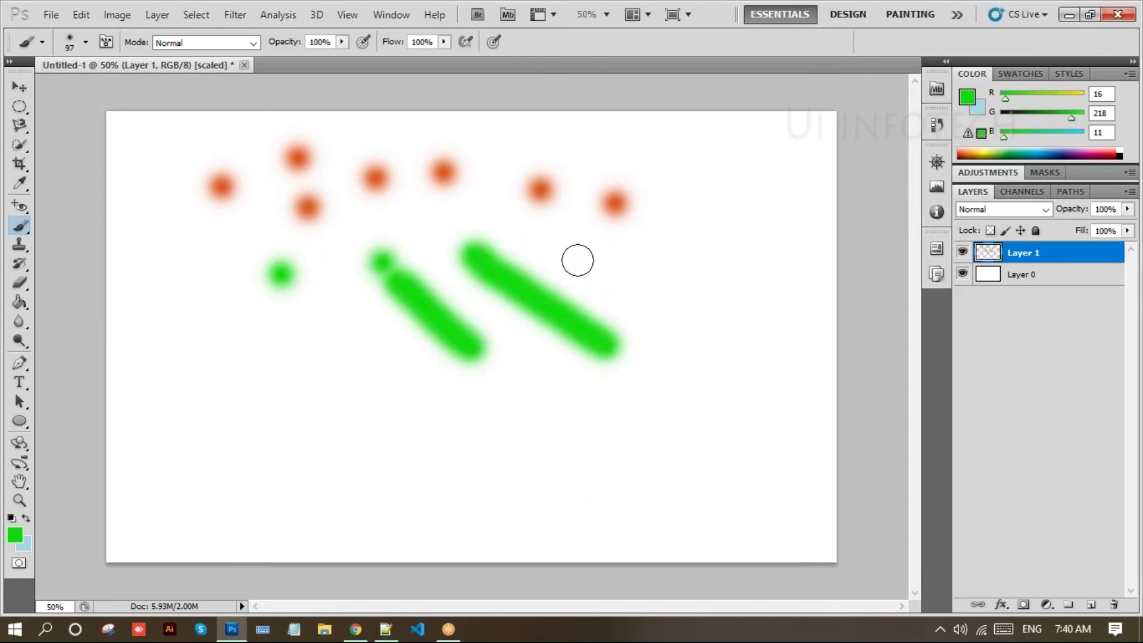
left_click_drag(577, 254, 672, 304)
left_click_drag(675, 215, 721, 241)
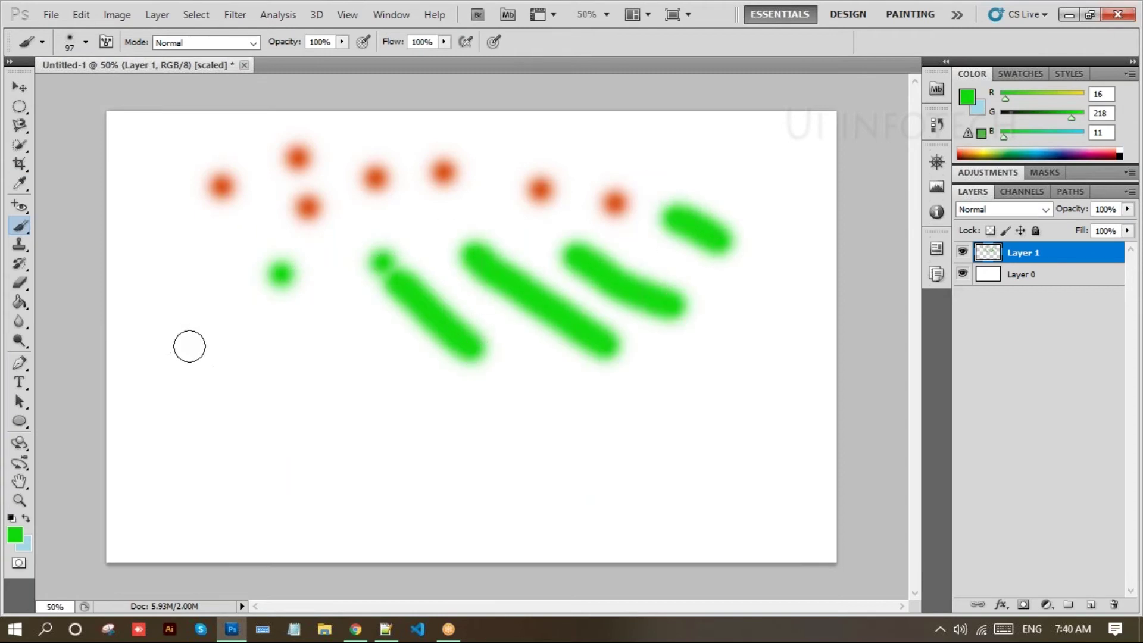
left_click_drag(194, 350, 275, 424)
left_click_drag(230, 280, 248, 304)
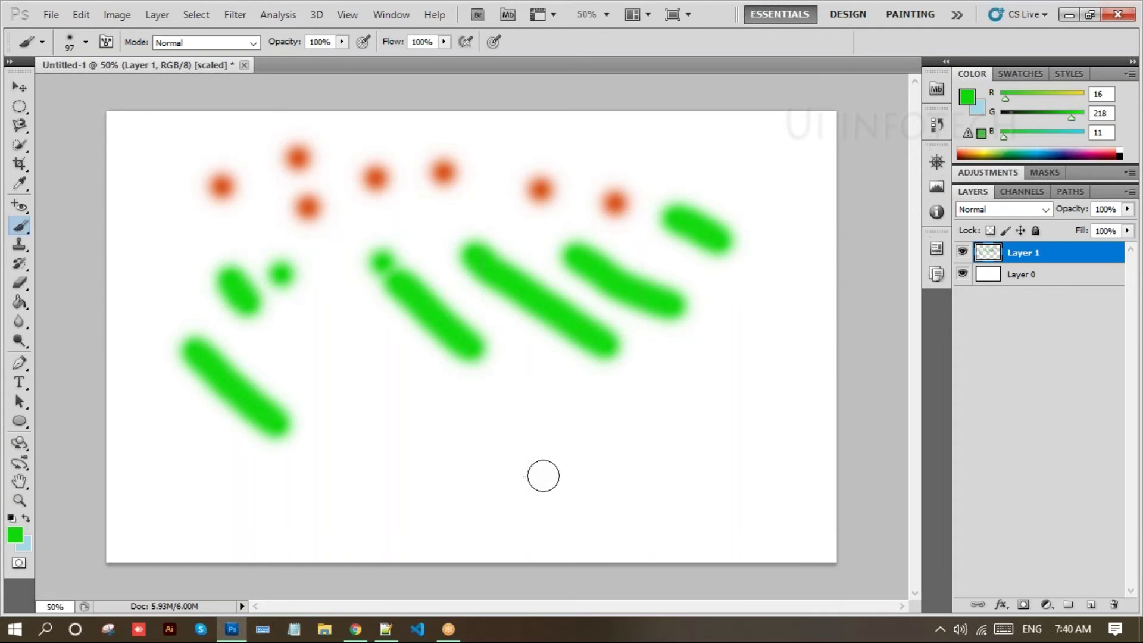
left_click(85, 42)
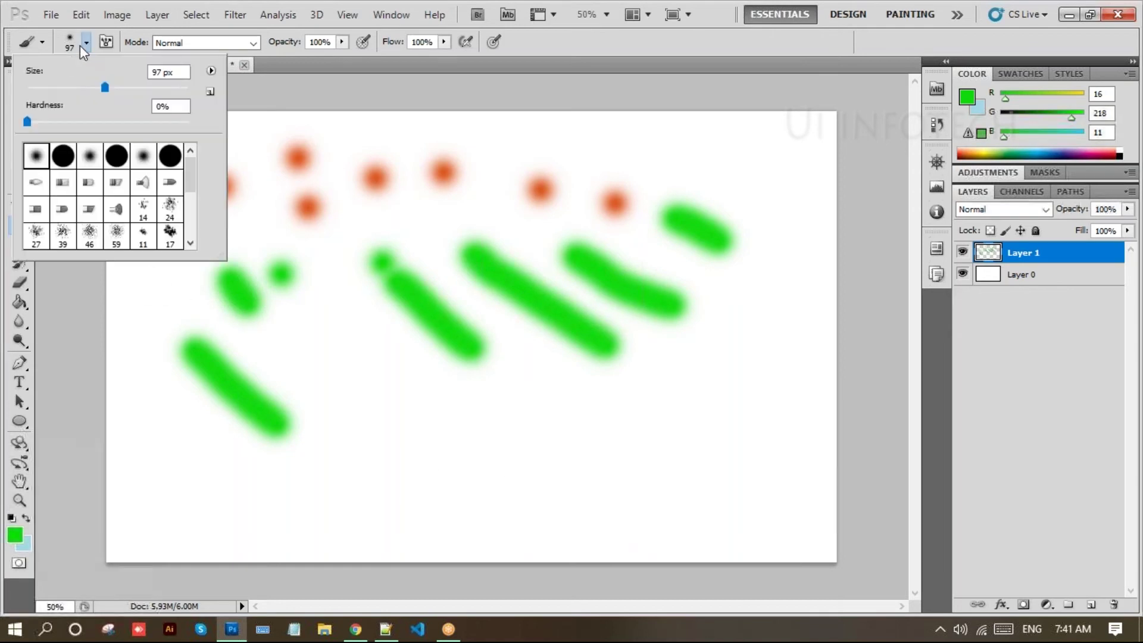
Switch to the Hard Round brush and stamp solid green dots across the lower and middle canvas.
left_click(63, 159)
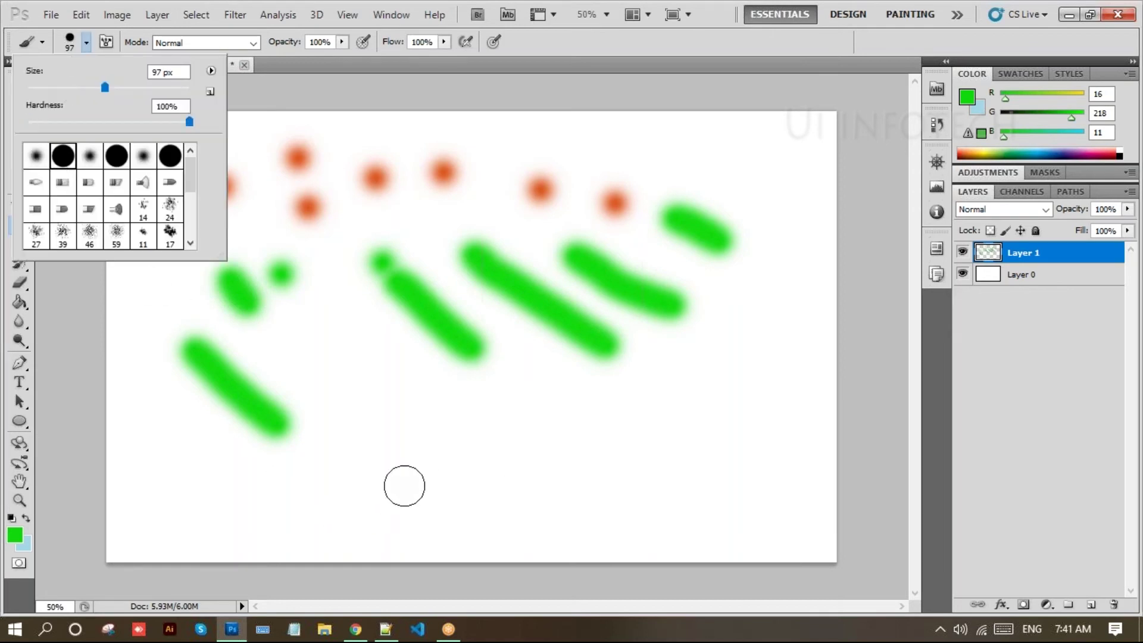
left_click(393, 431)
left_click(486, 426)
left_click(590, 425)
left_click(683, 396)
left_click(699, 460)
left_click(558, 485)
left_click(426, 505)
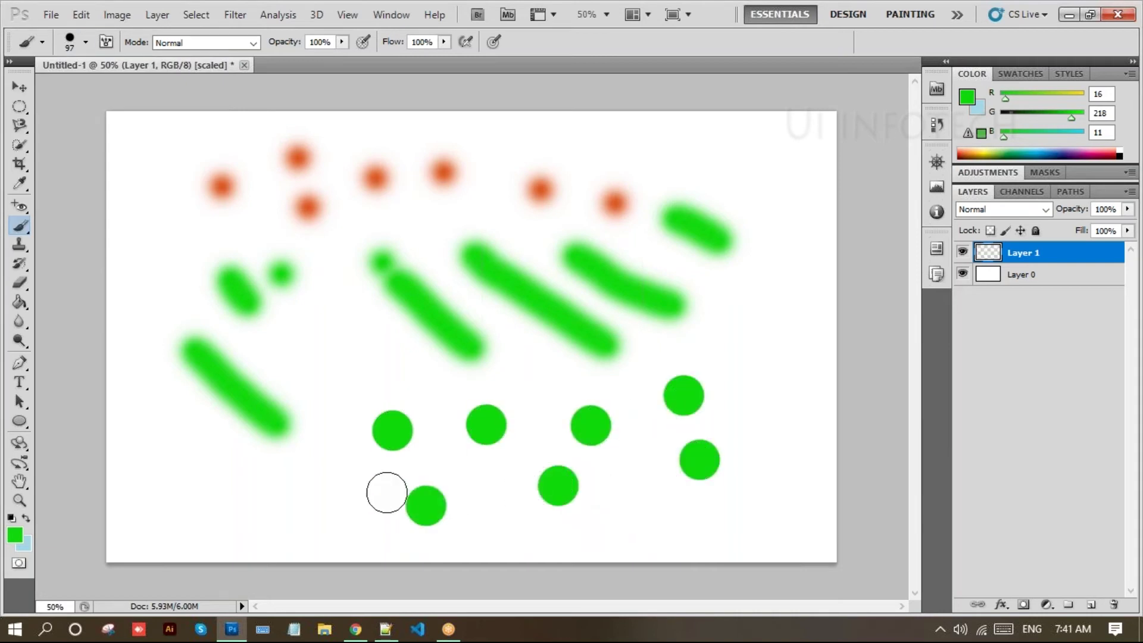
left_click(356, 469)
left_click(341, 383)
left_click(355, 310)
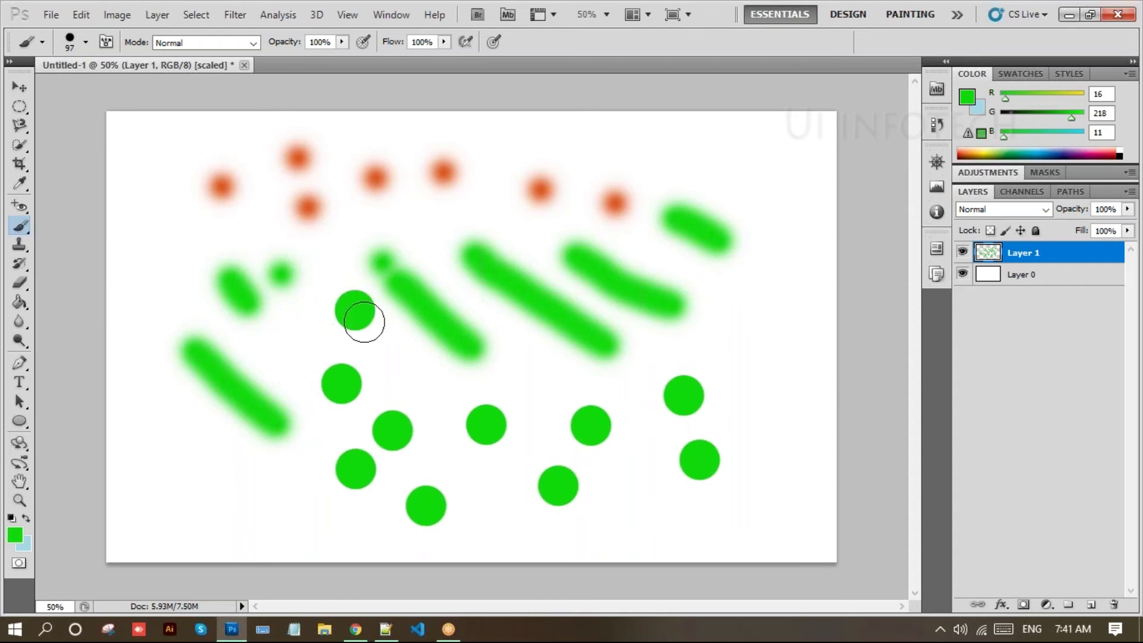
left_click(411, 377)
left_click(456, 356)
left_click(431, 268)
left_click(500, 268)
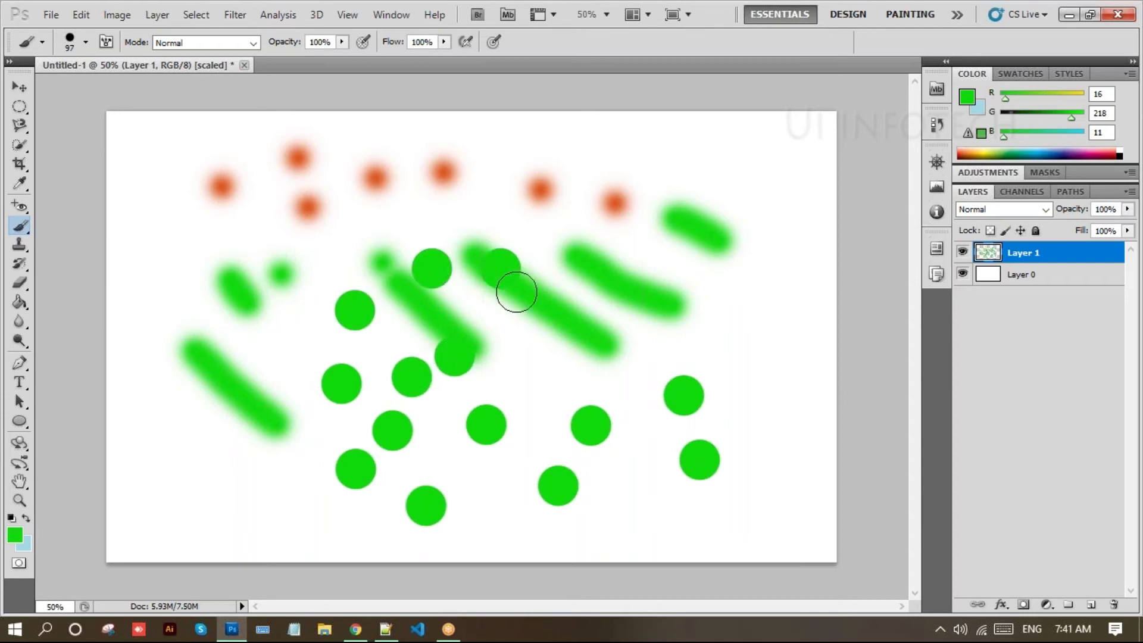
left_click(526, 309)
left_click(526, 330)
left_click(573, 352)
Stamp more green dots and dot chains on both sides, then add an empty Layer 2.
left_click(663, 305)
left_click(694, 304)
left_click(744, 369)
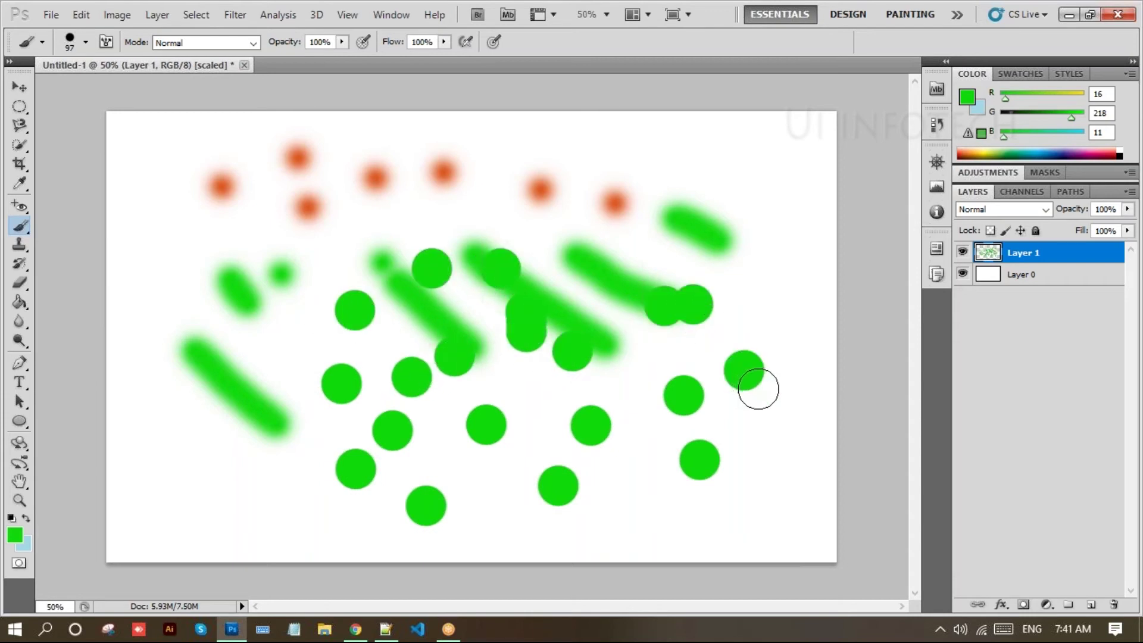
left_click(755, 387)
left_click(766, 405)
left_click(779, 437)
left_click(169, 290)
left_click(201, 355)
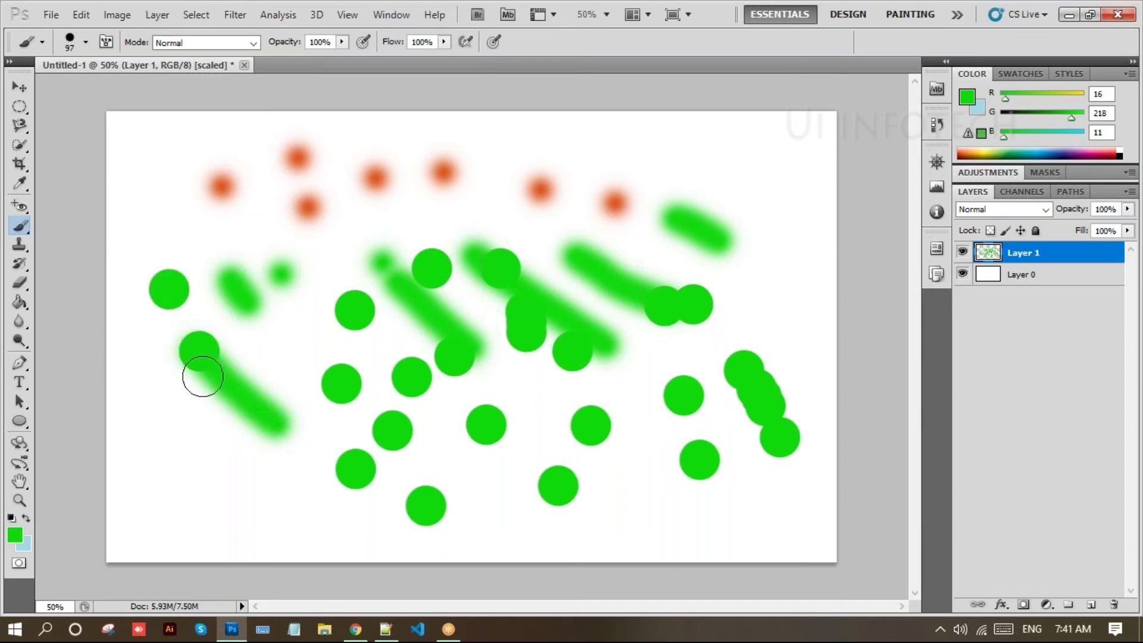
left_click(205, 424)
left_click(228, 453)
left_click(296, 253)
left_click(347, 299)
left_click(321, 346)
left_click(341, 344)
left_click(288, 345)
left_click_drag(285, 372, 361, 440)
left_click_drag(411, 458, 444, 483)
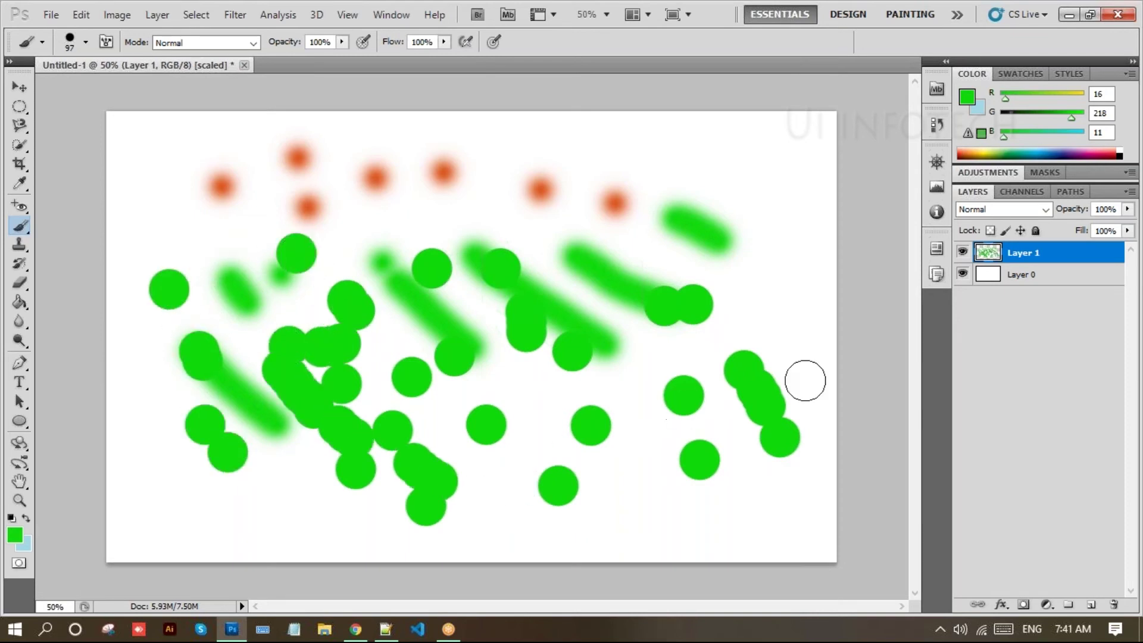
left_click(1091, 605)
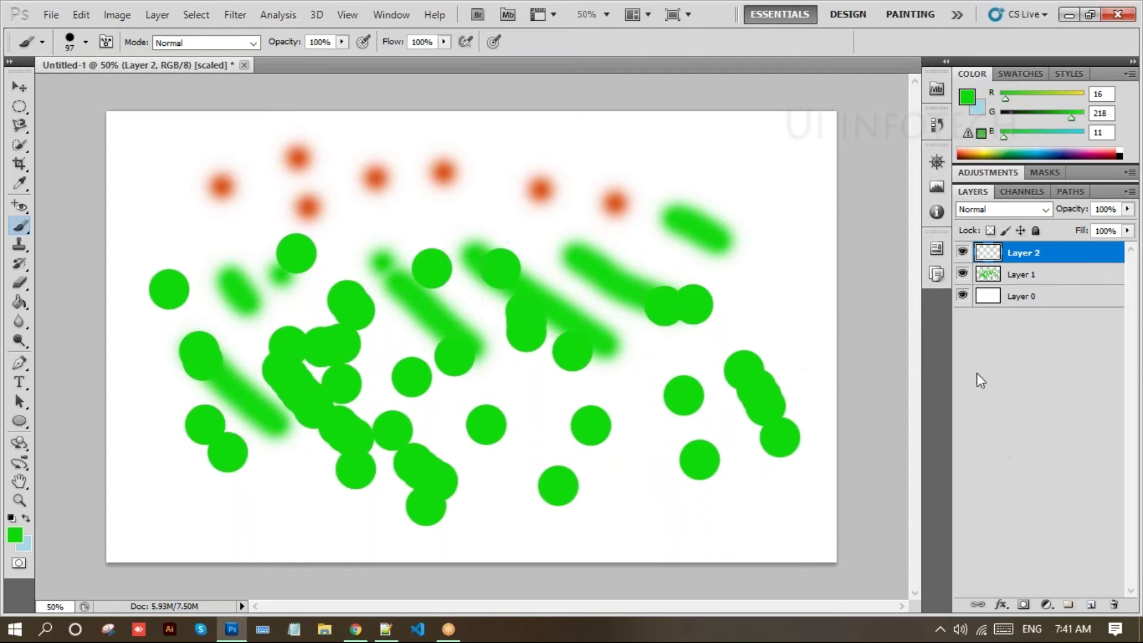
Hide Layer 1, paint thick green V-shaped and vertical scribbles on Layer 2, then hide Layer 2.
left_click(962, 275)
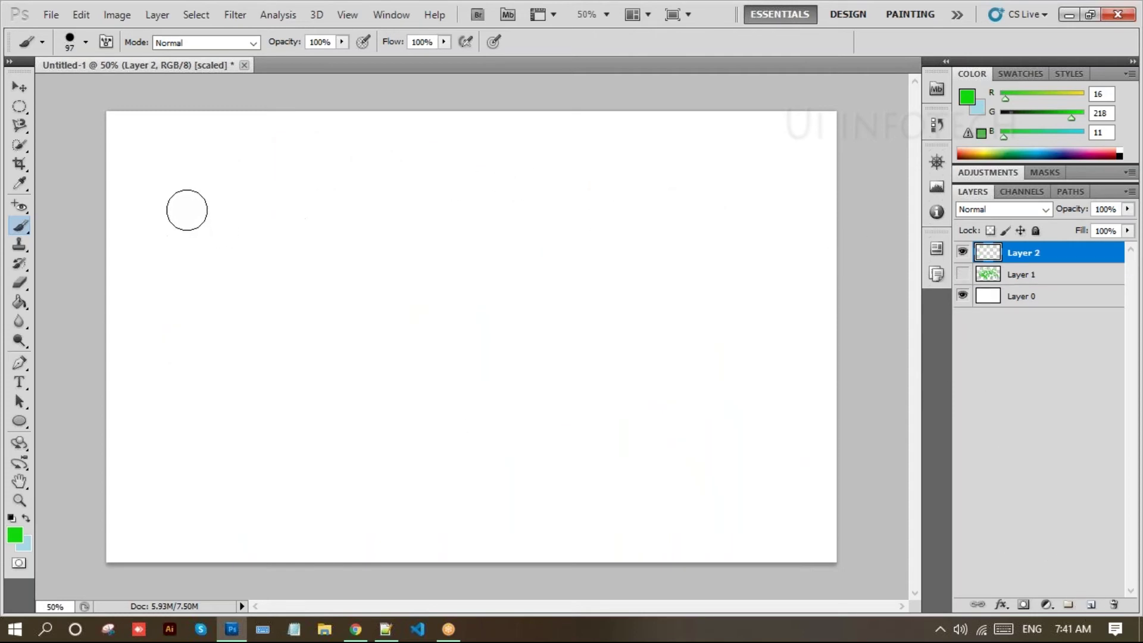
left_click(174, 165)
mouse_move(196, 177)
left_mouse_down()
mouse_move(294, 421)
mouse_move(280, 268)
mouse_move(393, 235)
left_mouse_up()
mouse_move(464, 256)
left_mouse_down()
mouse_move(590, 238)
mouse_move(334, 337)
mouse_move(633, 370)
mouse_move(345, 407)
mouse_move(138, 512)
mouse_move(344, 309)
mouse_move(329, 462)
mouse_move(422, 342)
mouse_move(416, 230)
mouse_move(255, 294)
mouse_move(263, 220)
mouse_move(468, 222)
mouse_move(242, 350)
mouse_move(280, 492)
mouse_move(471, 327)
left_mouse_up()
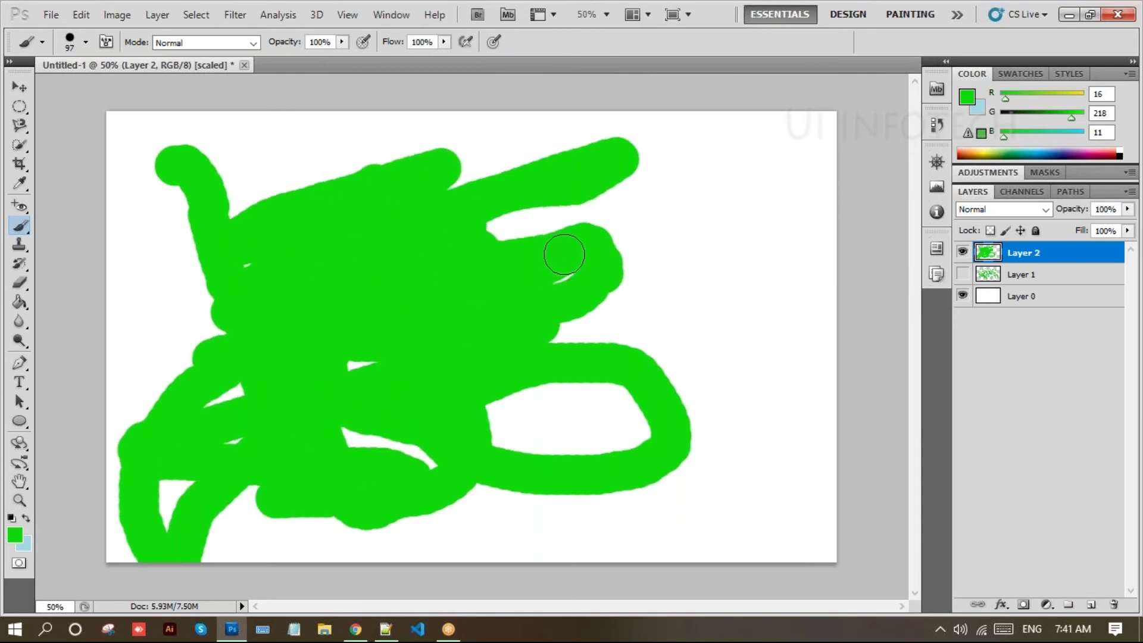
left_click_drag(653, 204, 724, 391)
left_click_drag(757, 141, 796, 369)
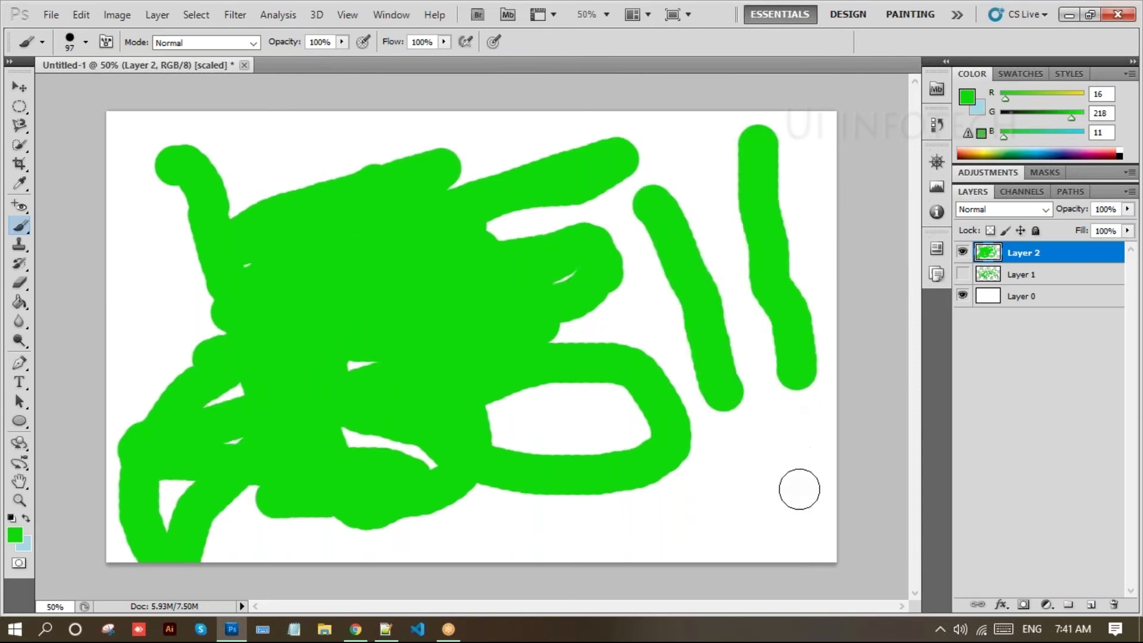
left_click_drag(799, 488, 595, 541)
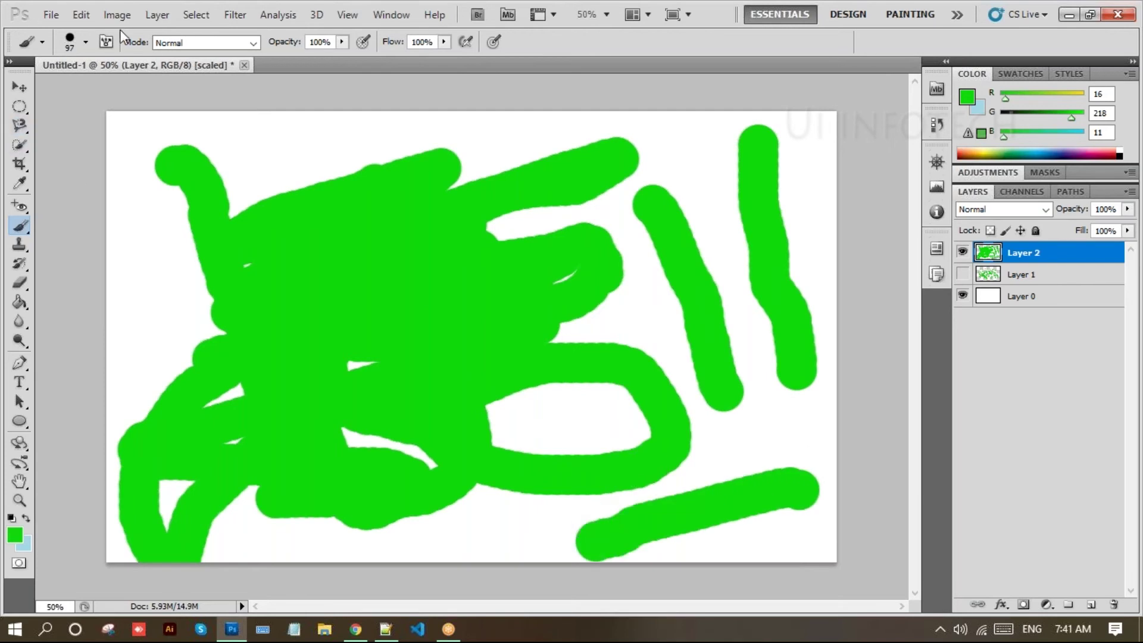
left_click(964, 254)
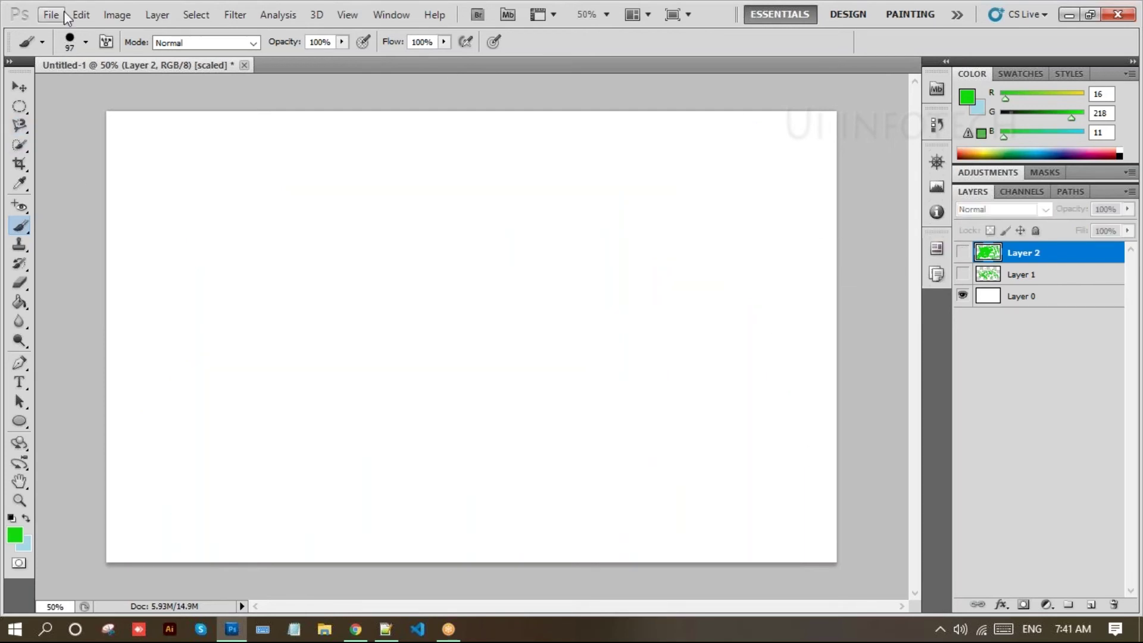
Choose the 24 px scattered brush and add an empty Layer 3.
left_click(87, 43)
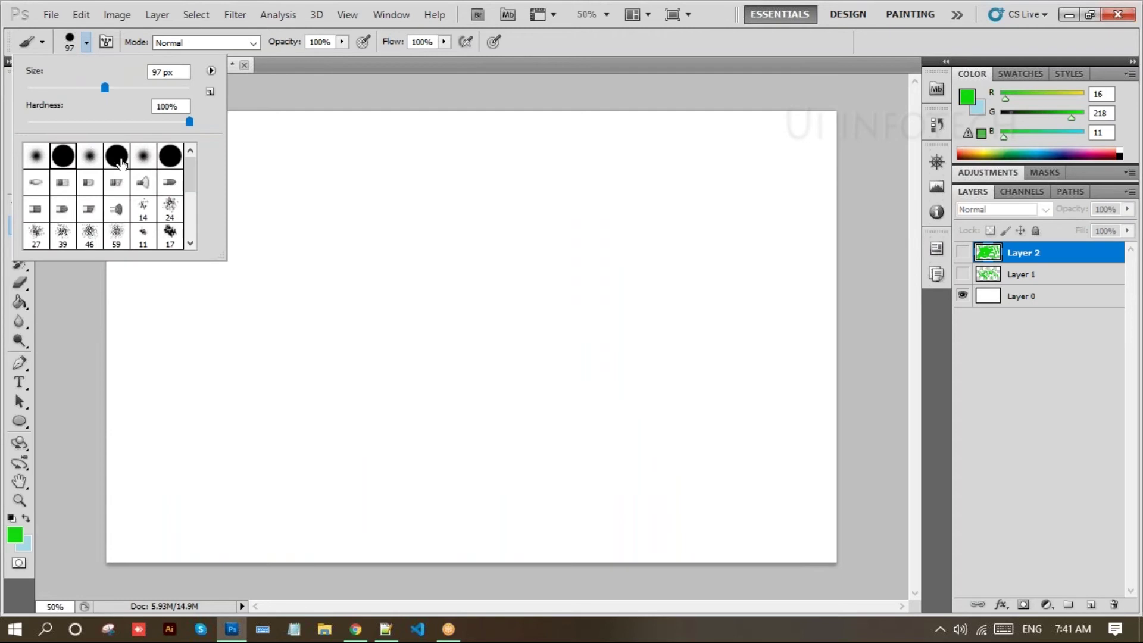
left_click(171, 208)
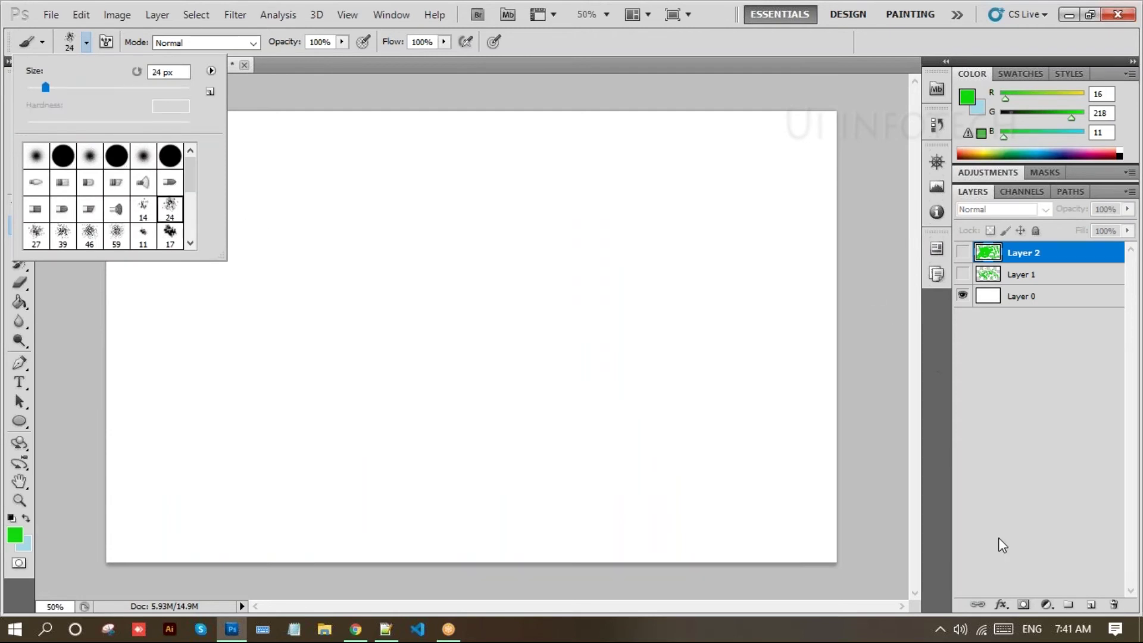
left_click(1005, 507)
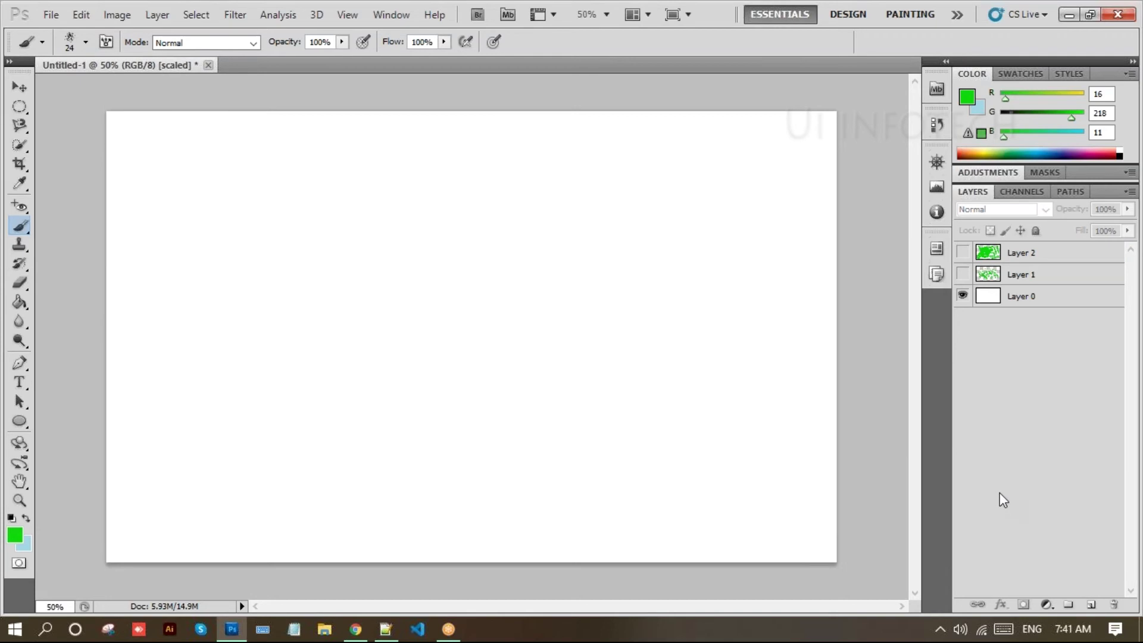
left_click(1090, 605)
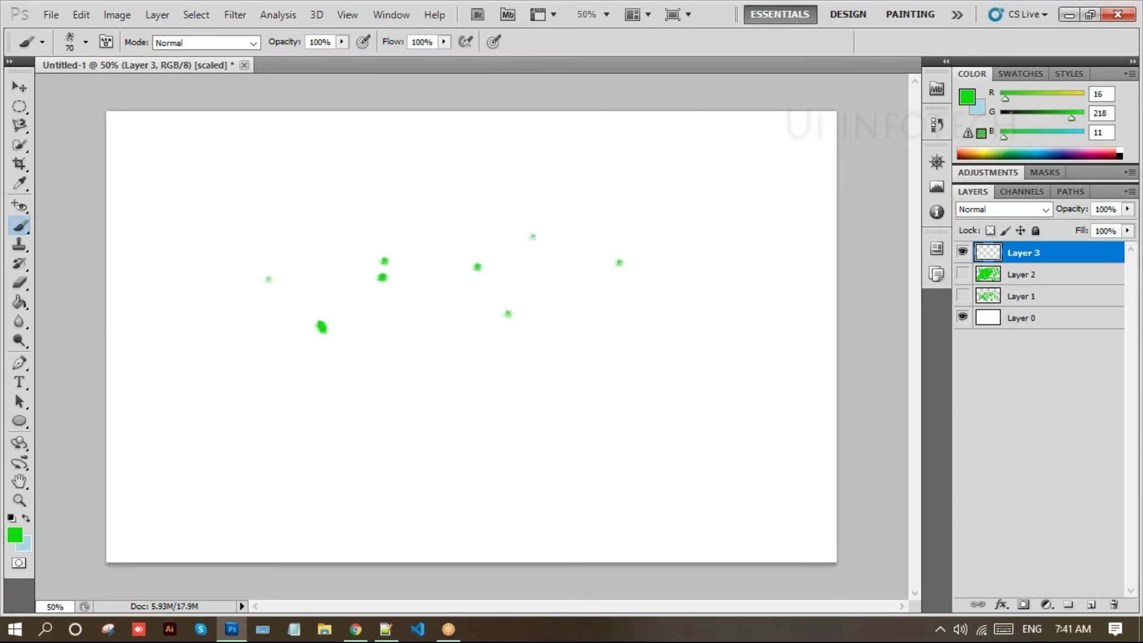
Enlarge the brush to 250 px and paint a broad green zigzag band across the canvas.
key("bracketright")
left_click(572, 271)
left_click(479, 294)
mouse_move(337, 296)
left_mouse_down()
mouse_move(255, 246)
mouse_move(299, 306)
mouse_move(375, 319)
mouse_move(384, 258)
mouse_move(490, 352)
mouse_move(544, 238)
mouse_move(630, 344)
mouse_move(655, 256)
mouse_move(750, 280)
mouse_move(742, 266)
left_mouse_up()
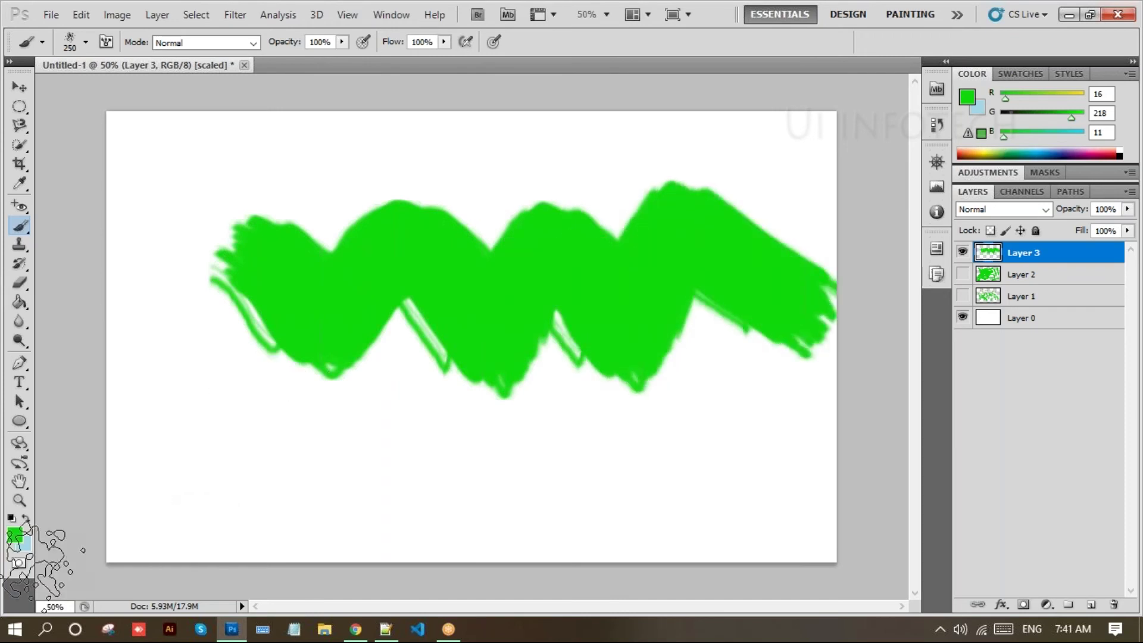
Set the colour to bright red ff1111 and paint a red zigzag band below the green.
left_click(18, 537)
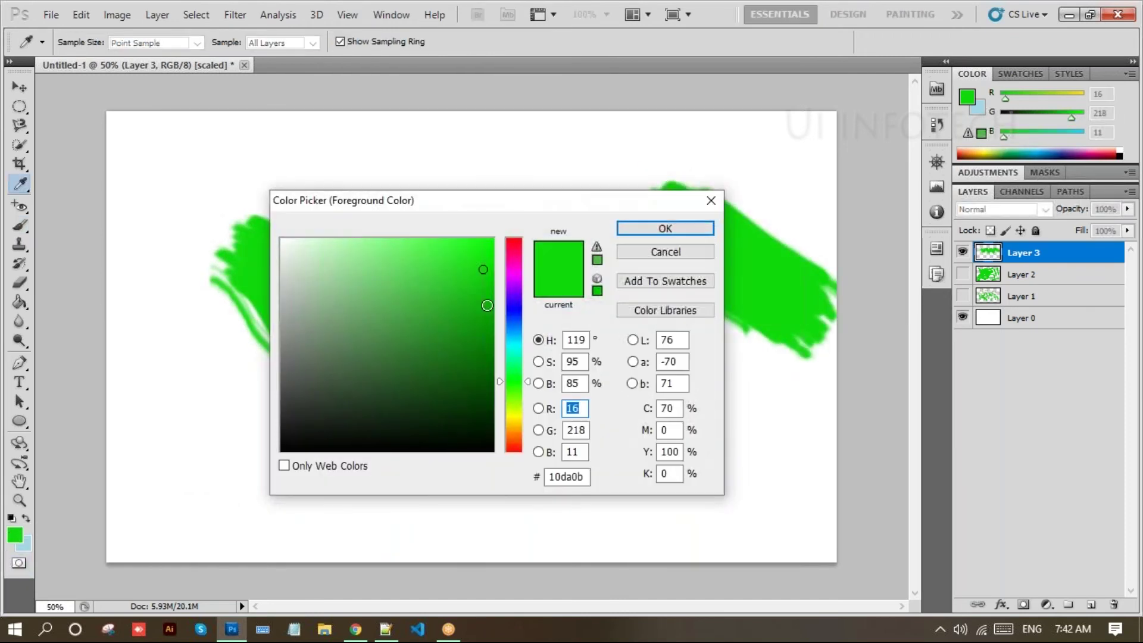
left_click(512, 244)
left_click_drag(510, 238, 510, 235)
left_click(480, 239)
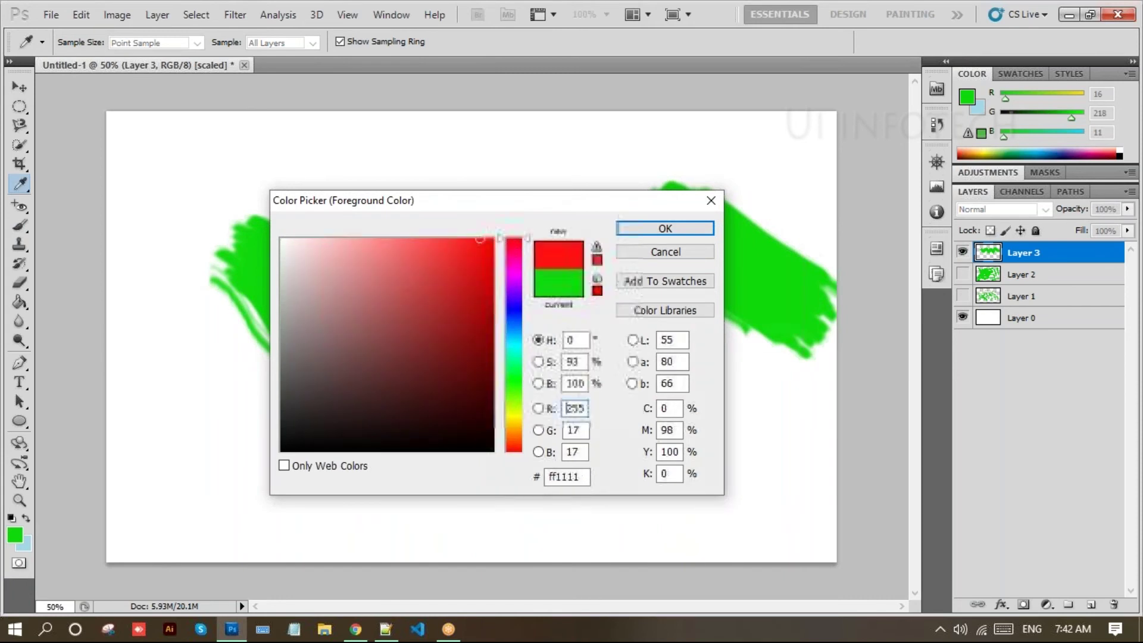
left_click(642, 229)
key("b")
mouse_move(208, 365)
left_mouse_down()
mouse_move(318, 448)
mouse_move(354, 394)
mouse_move(473, 469)
mouse_move(489, 469)
mouse_move(528, 419)
mouse_move(619, 464)
mouse_move(703, 411)
left_mouse_up()
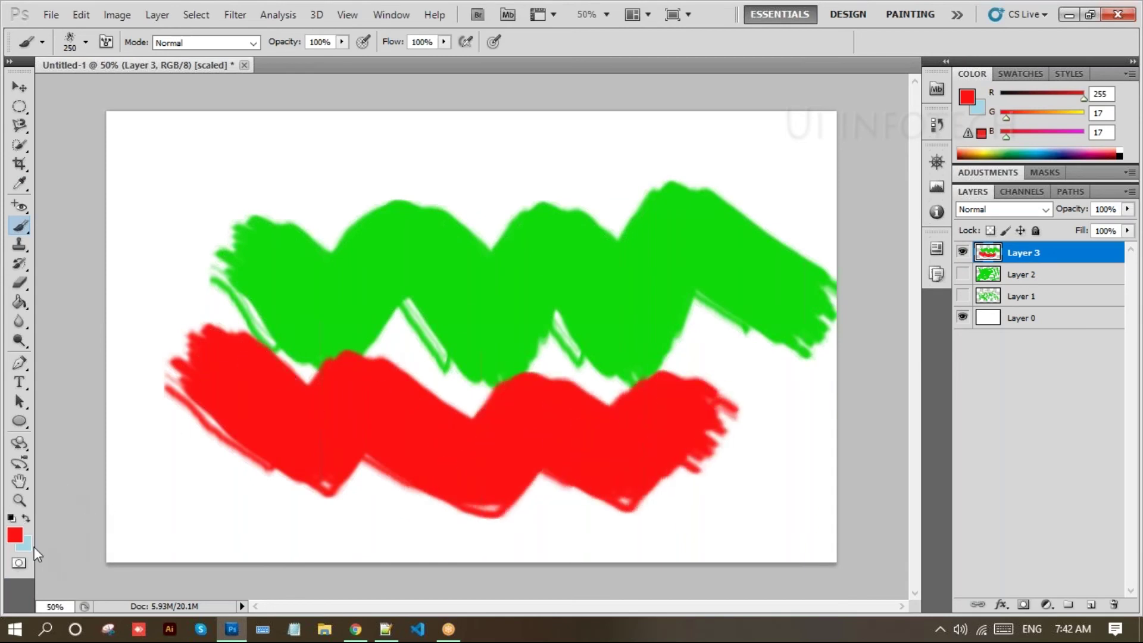
Paint an orange ffae11 zigzag band above the green, then hide Layer 3.
left_click(16, 535)
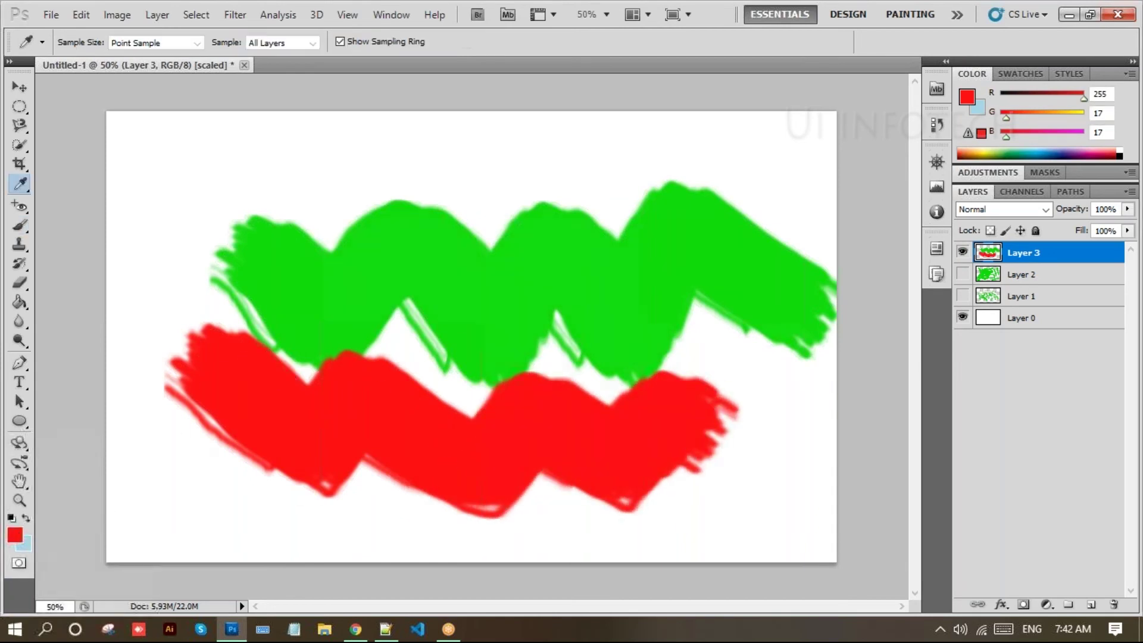
left_click_drag(514, 421, 516, 428)
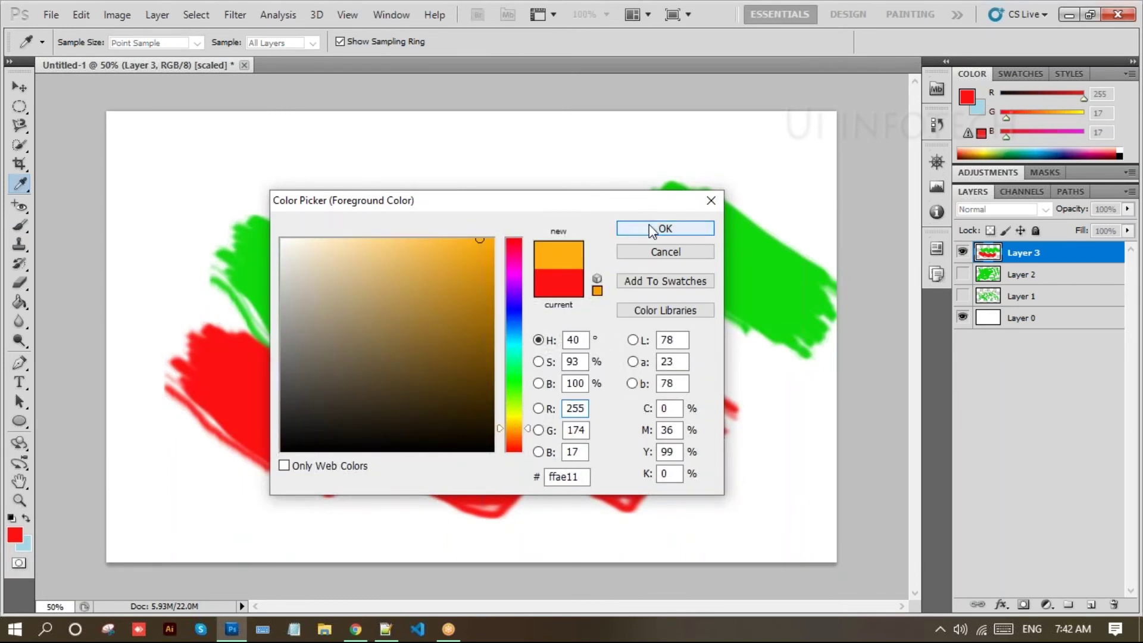
left_click(665, 228)
mouse_move(255, 242)
left_mouse_down()
mouse_move(293, 215)
mouse_move(354, 207)
mouse_move(418, 240)
mouse_move(431, 187)
mouse_move(531, 204)
mouse_move(620, 192)
mouse_move(686, 242)
mouse_move(713, 190)
mouse_move(730, 214)
left_mouse_up()
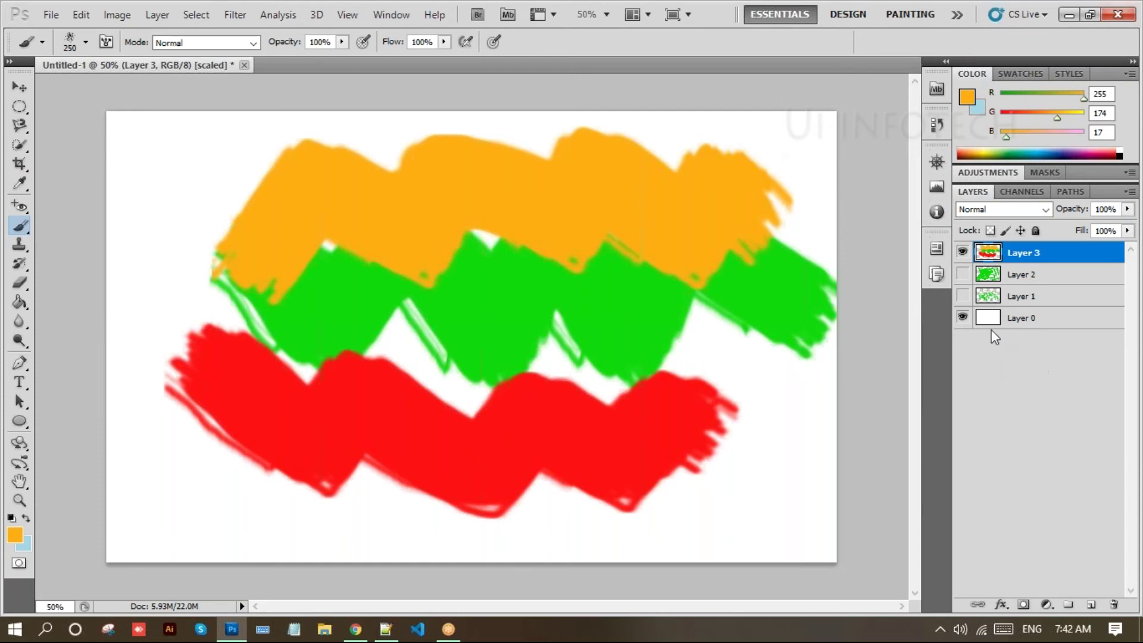
left_click(963, 253)
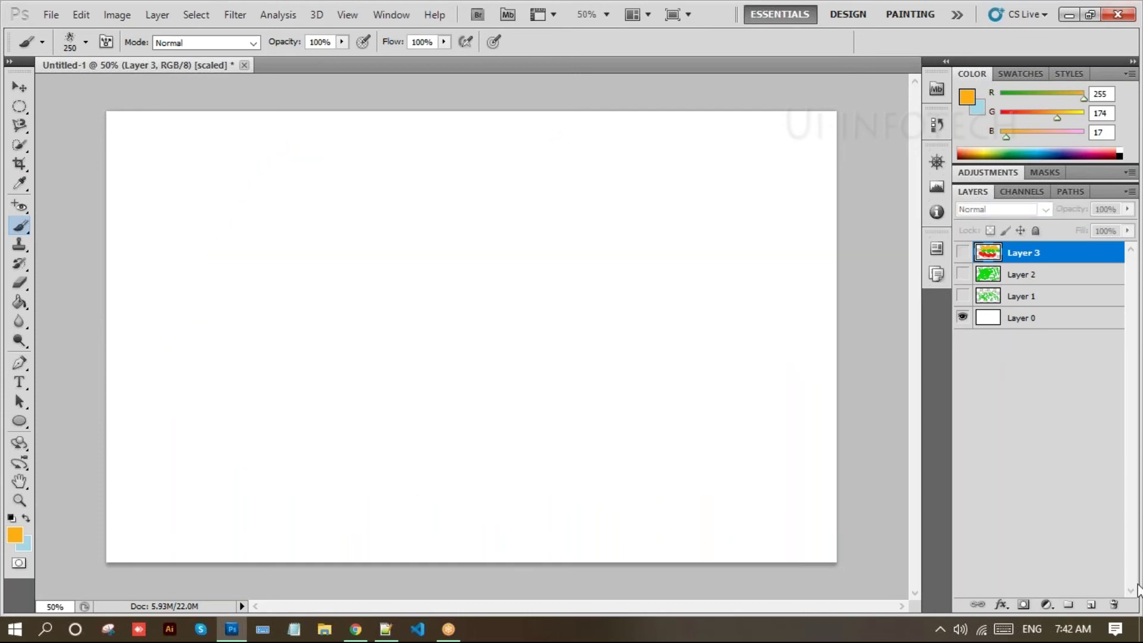
Add an empty Layer 4 and choose the 134 px grass brush.
left_click(1092, 605)
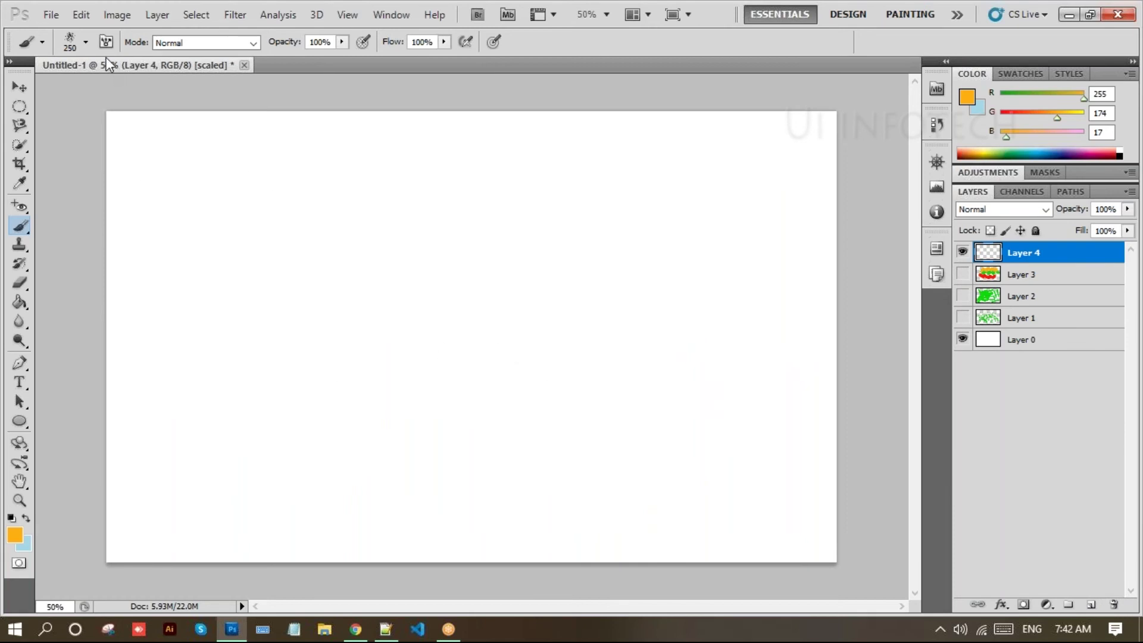
left_click(86, 42)
scroll(119, 213, "down", 2)
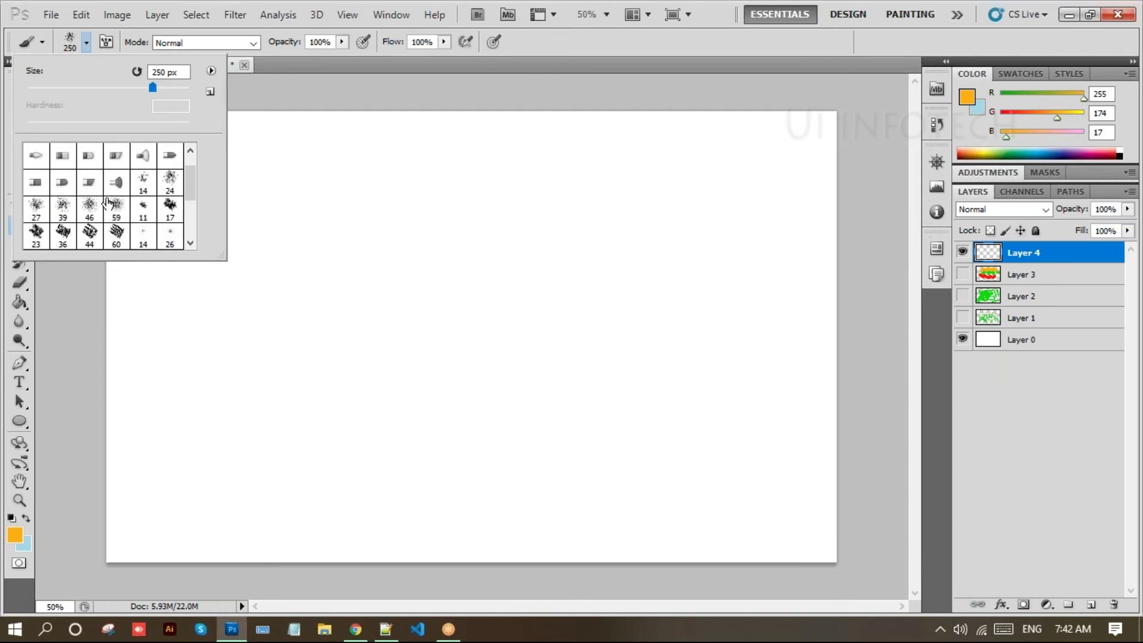
scroll(106, 206, "down", 3)
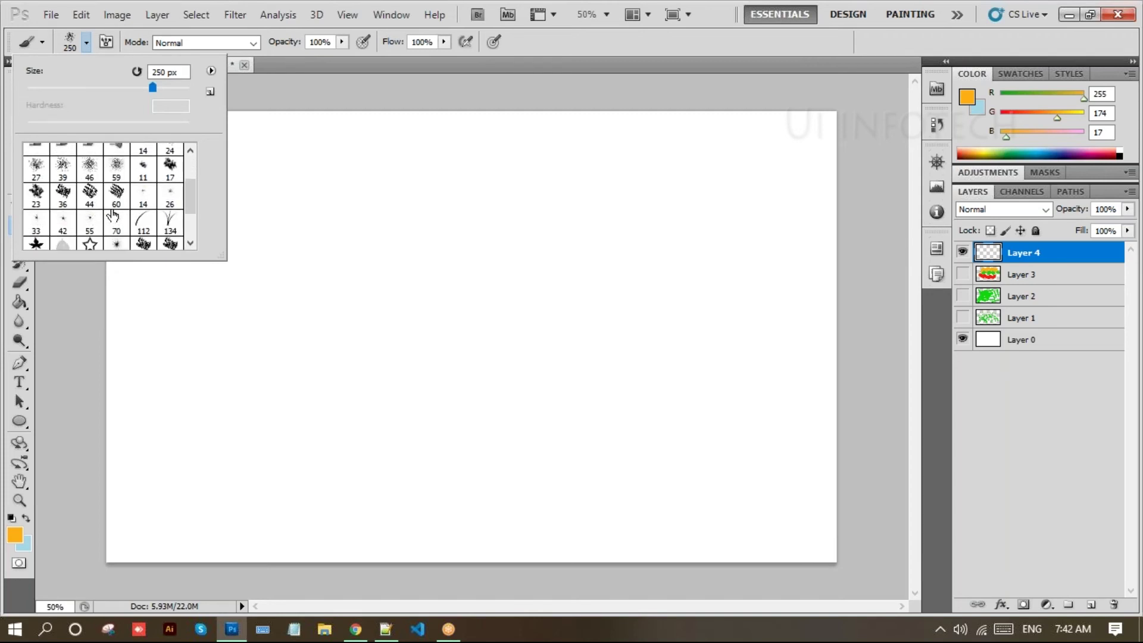
left_click(172, 225)
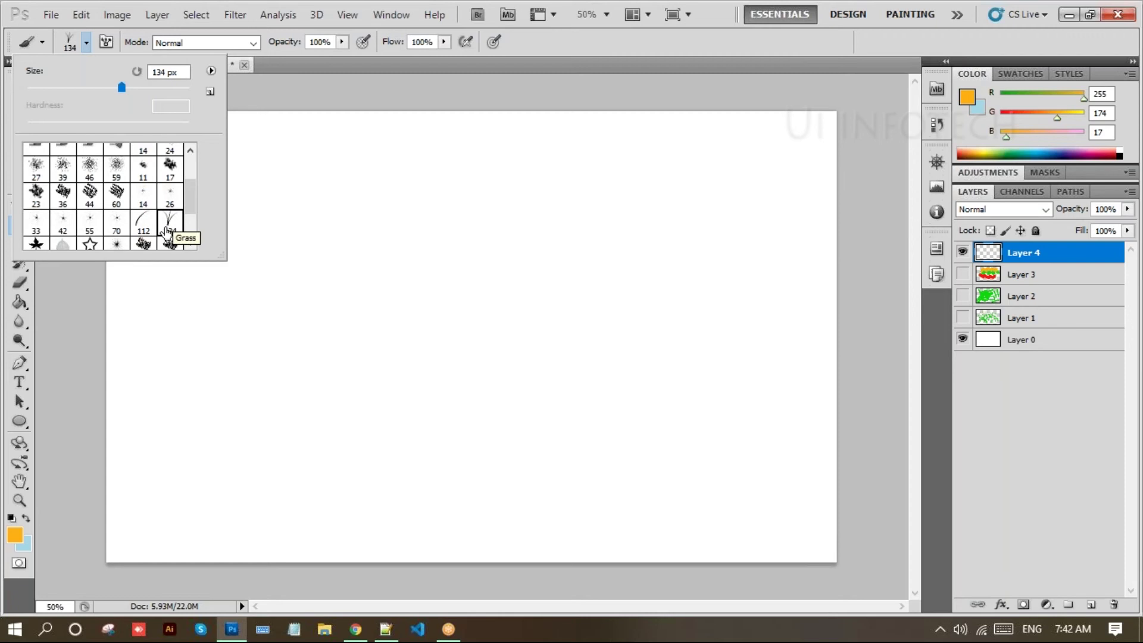
left_click(13, 537)
Set the foreground colour to dark green 1ca909 (28, 169, 9) for painting.
left_click(14, 537)
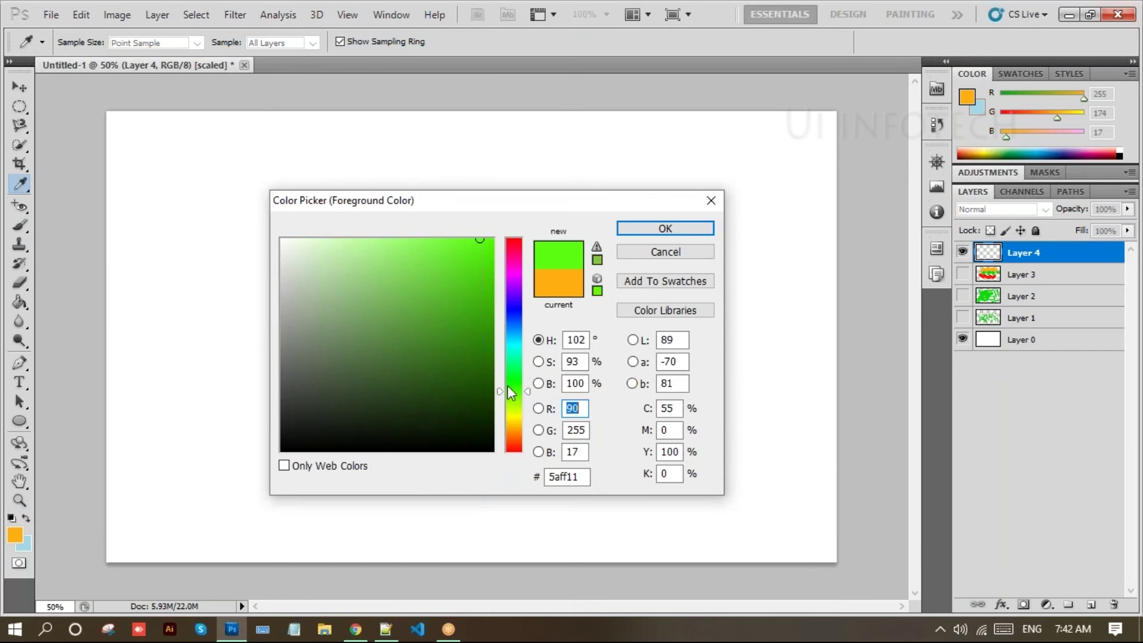
left_click(483, 310)
left_click_drag(517, 393, 517, 385)
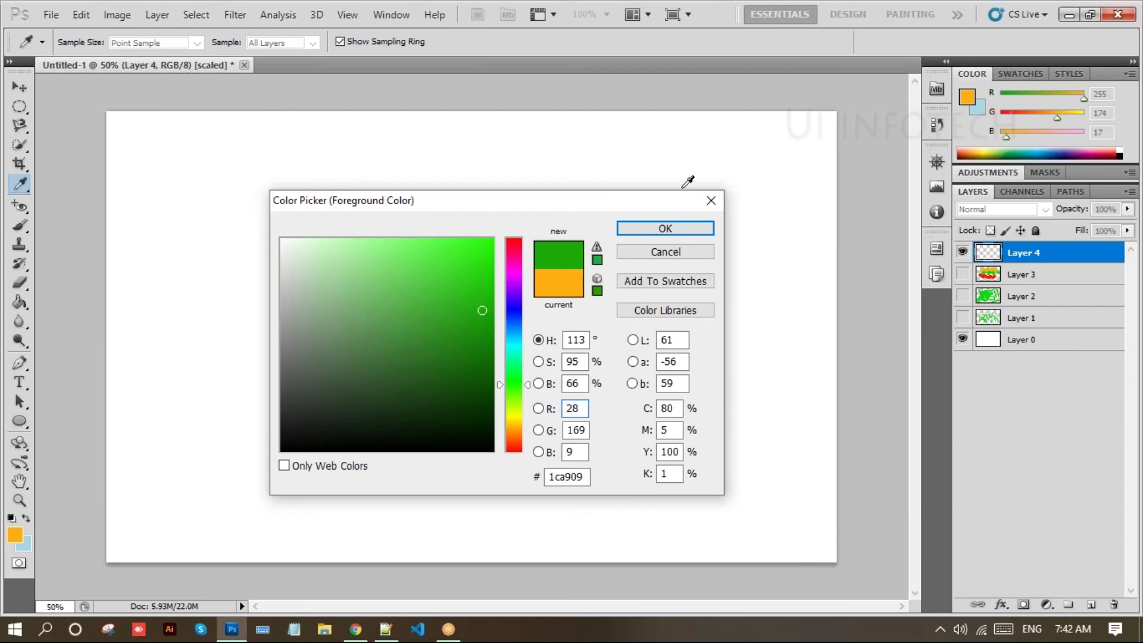
left_click(647, 229)
key("b")
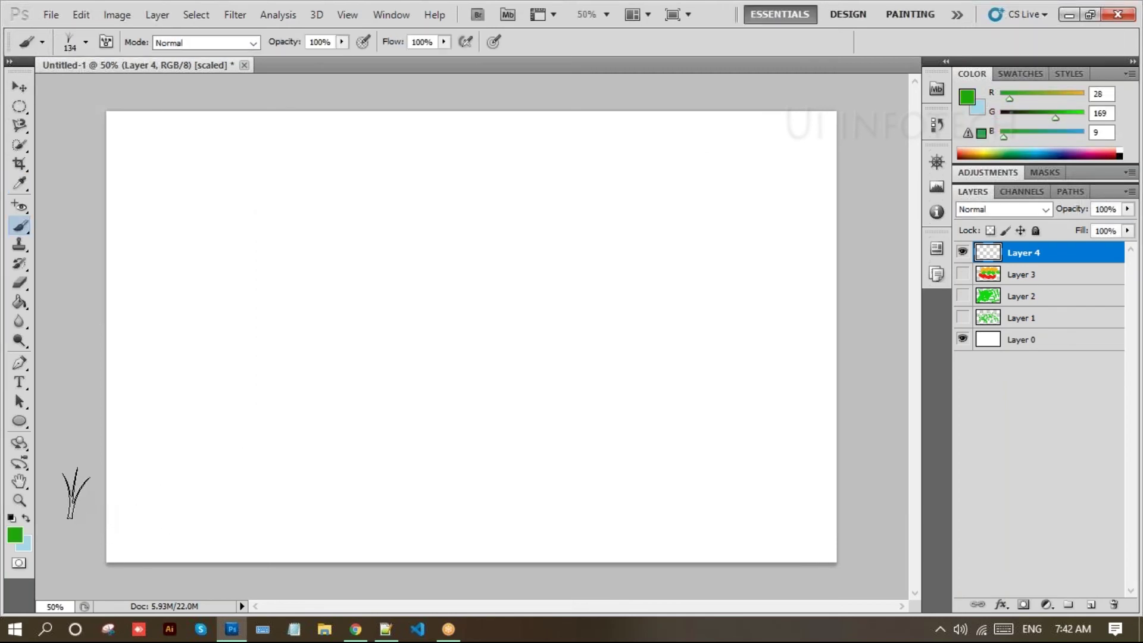
Set the background colour to white.
left_click(23, 549)
left_click_drag(324, 434, 282, 450)
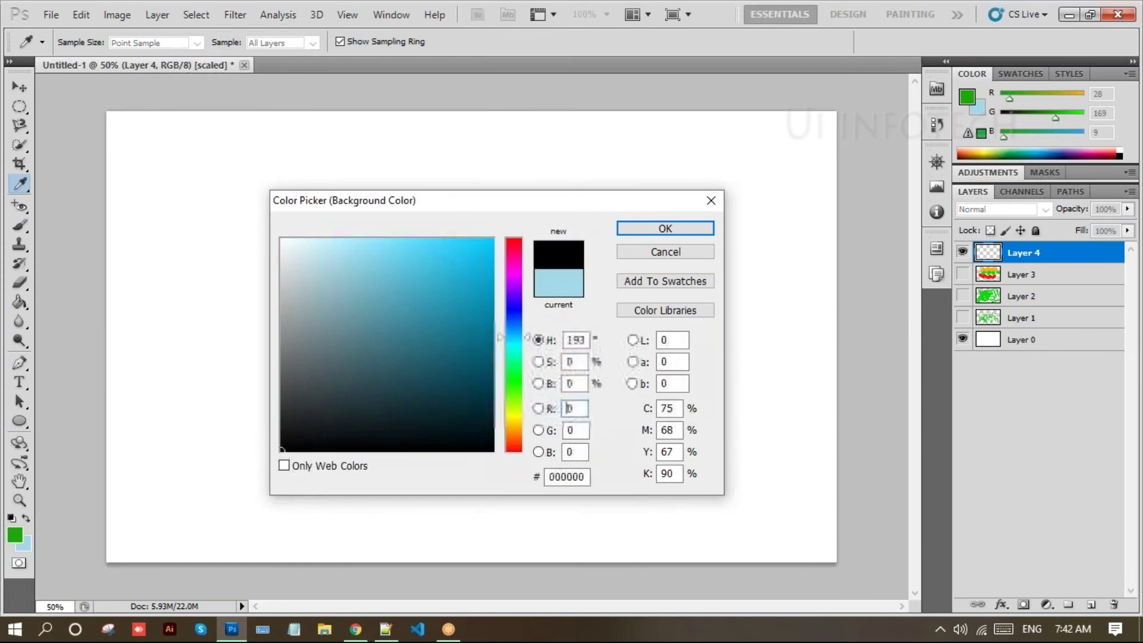
left_click_drag(293, 245, 280, 238)
left_click(624, 227)
Stamp two grass clumps and paint a trail of grass clumps across Layer 4.
key("b")
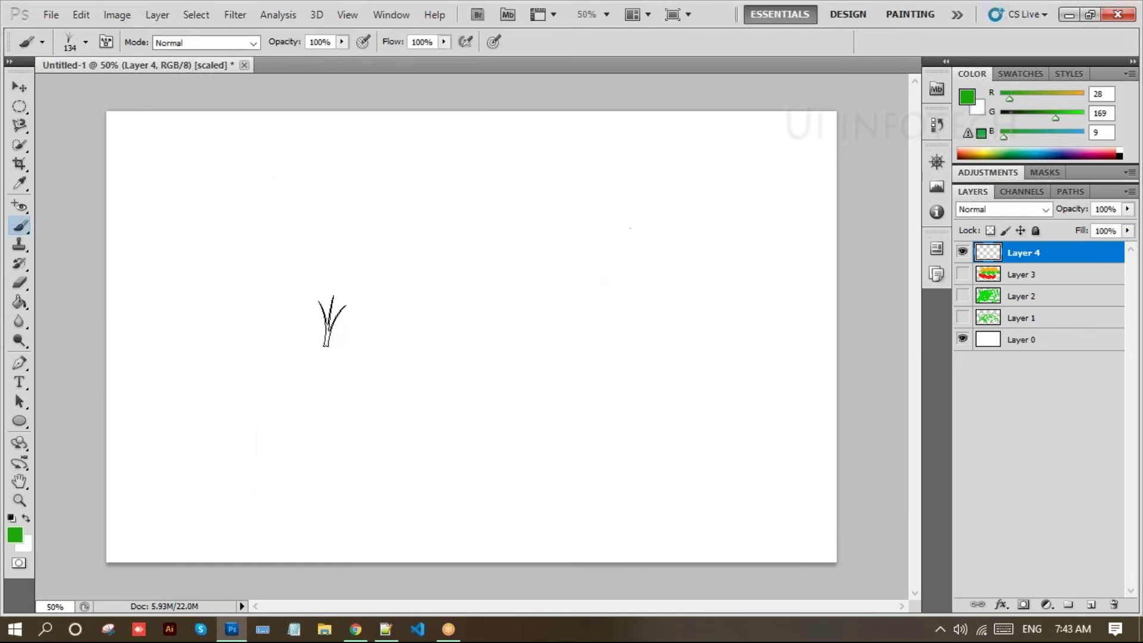
left_click(218, 215)
left_click(325, 220)
mouse_move(328, 225)
left_mouse_down()
mouse_move(420, 278)
mouse_move(434, 310)
mouse_move(428, 442)
mouse_move(295, 285)
mouse_move(302, 301)
mouse_move(466, 225)
mouse_move(516, 252)
mouse_move(529, 354)
mouse_move(505, 358)
mouse_move(552, 425)
mouse_move(597, 315)
mouse_move(645, 346)
mouse_move(660, 175)
mouse_move(618, 239)
mouse_move(464, 248)
mouse_move(459, 319)
mouse_move(564, 331)
mouse_move(638, 362)
mouse_move(622, 387)
left_mouse_up()
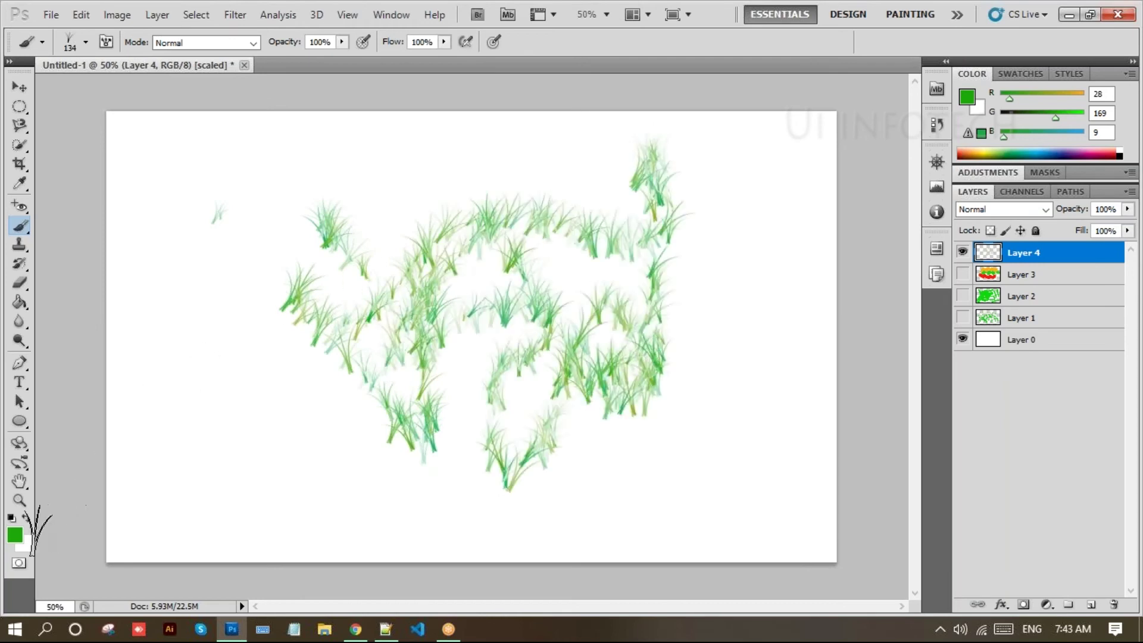
Darken the green to 129600, then paint an S-shaped tuft trail and tall grass blades.
left_click(17, 534)
left_click_drag(483, 310, 506, 326)
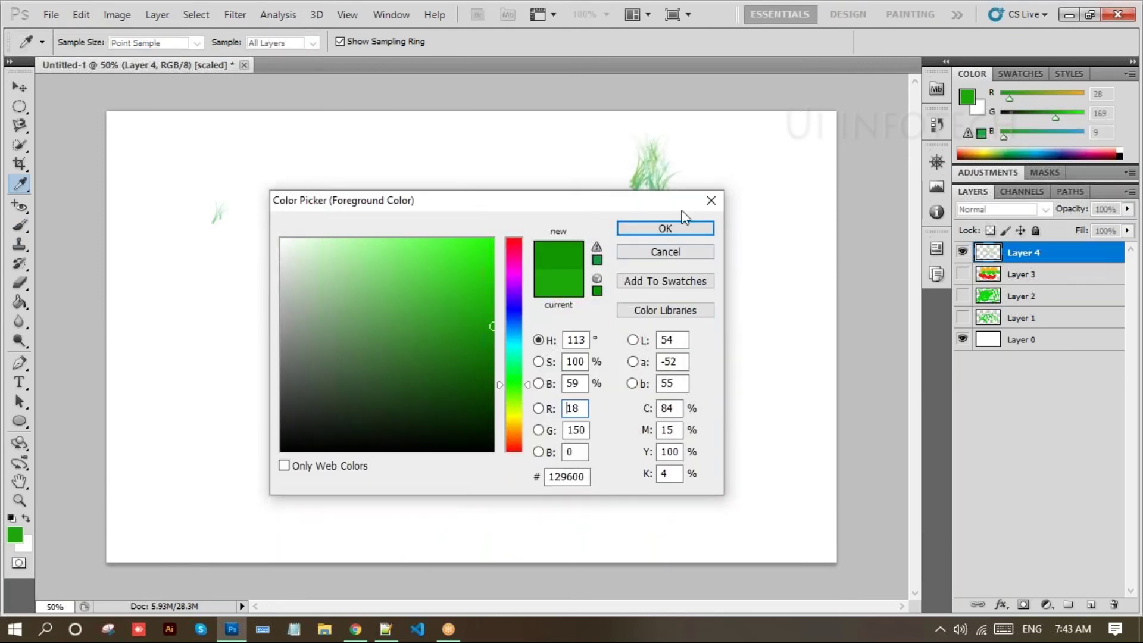
left_click(666, 229)
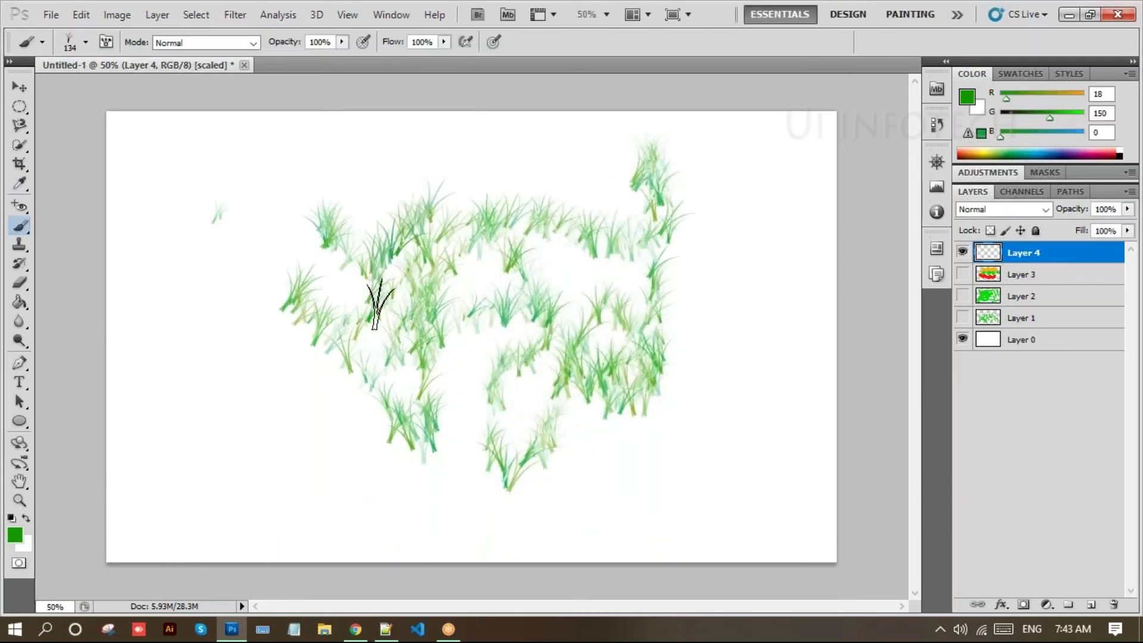
mouse_move(265, 360)
left_mouse_down()
mouse_move(275, 427)
mouse_move(321, 428)
mouse_move(333, 461)
mouse_move(243, 490)
mouse_move(208, 468)
mouse_move(191, 393)
mouse_move(204, 229)
mouse_move(234, 187)
mouse_move(274, 262)
mouse_move(251, 262)
mouse_move(237, 324)
mouse_move(358, 400)
mouse_move(392, 455)
mouse_move(445, 481)
mouse_move(600, 457)
mouse_move(669, 385)
mouse_move(711, 368)
mouse_move(703, 219)
mouse_move(729, 215)
mouse_move(763, 259)
mouse_move(797, 341)
mouse_move(772, 425)
mouse_move(660, 467)
mouse_move(632, 470)
left_mouse_up()
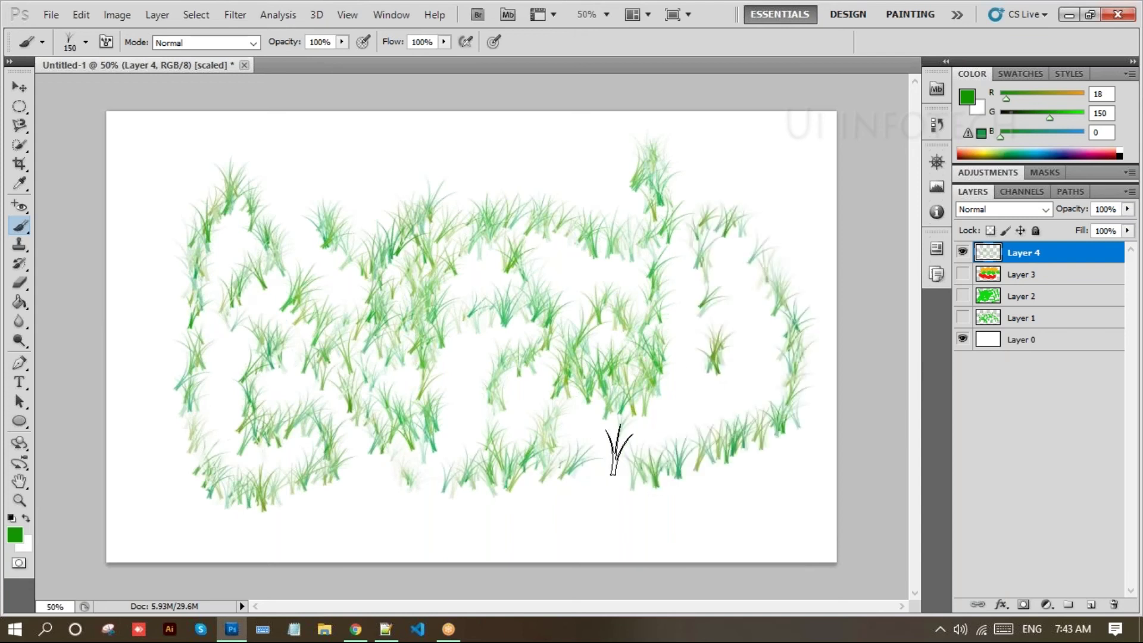
mouse_move(320, 246)
left_mouse_down()
mouse_move(485, 185)
mouse_move(517, 257)
mouse_move(390, 228)
mouse_move(290, 234)
mouse_move(164, 200)
mouse_move(309, 239)
mouse_move(317, 252)
mouse_move(387, 250)
mouse_move(470, 212)
mouse_move(546, 201)
left_mouse_up()
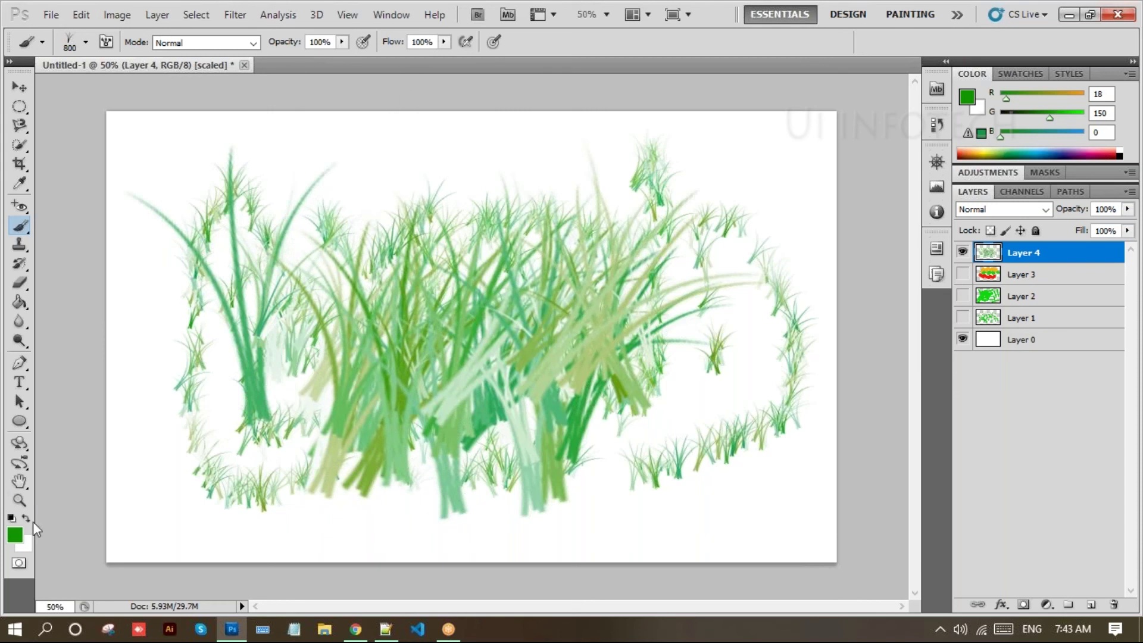
Set the background colour to dark brown 8b6500.
key("i")
left_click(25, 544)
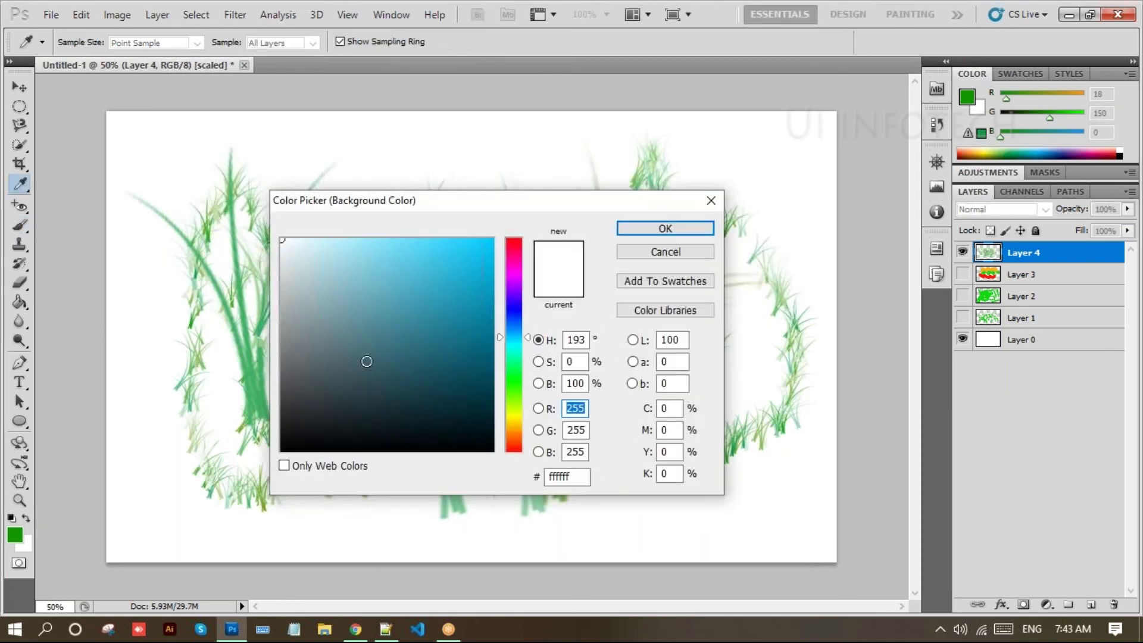
left_click(513, 426)
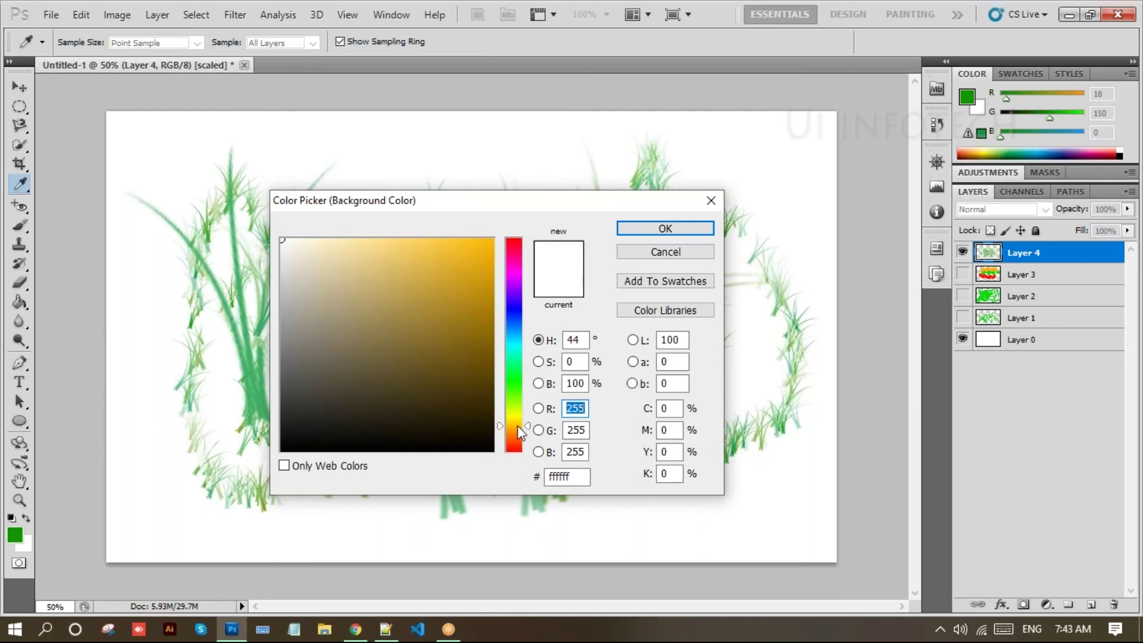
left_click(493, 335)
left_click(645, 232)
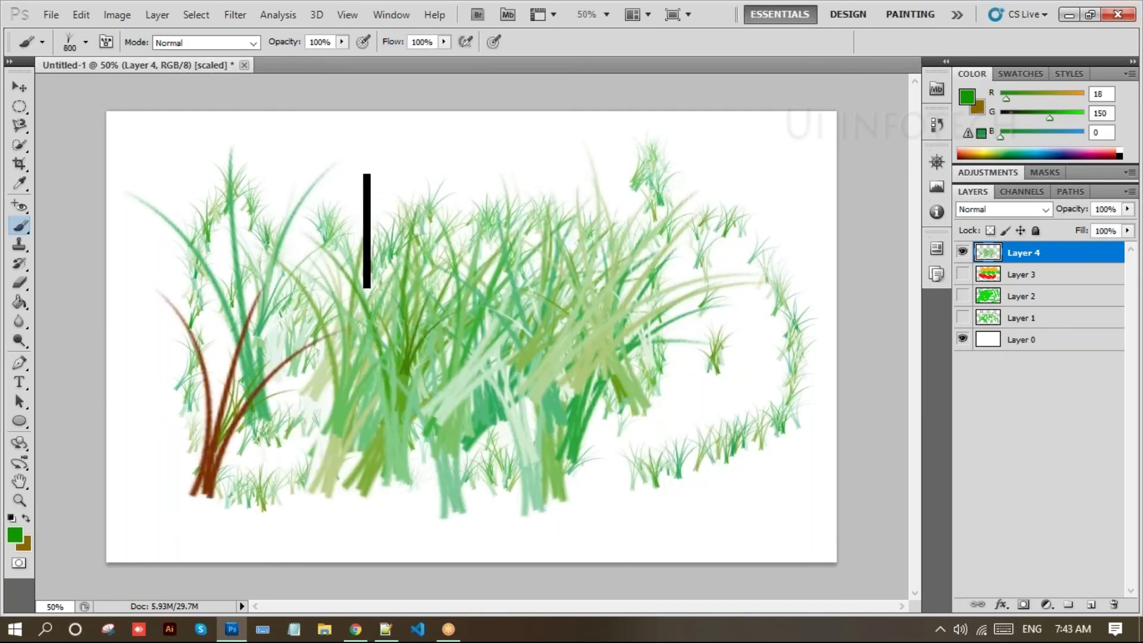
Paint mixed brown and green grass across the centre and left of the canvas.
mouse_move(453, 277)
left_mouse_down()
mouse_move(518, 387)
mouse_move(494, 560)
left_mouse_up()
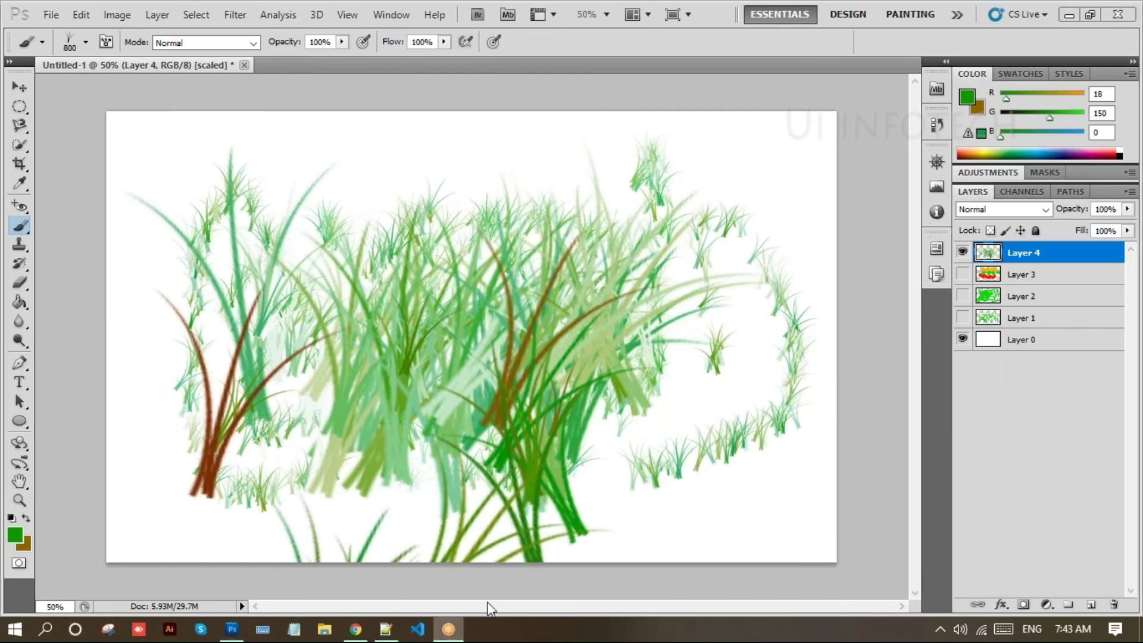
left_click(663, 412)
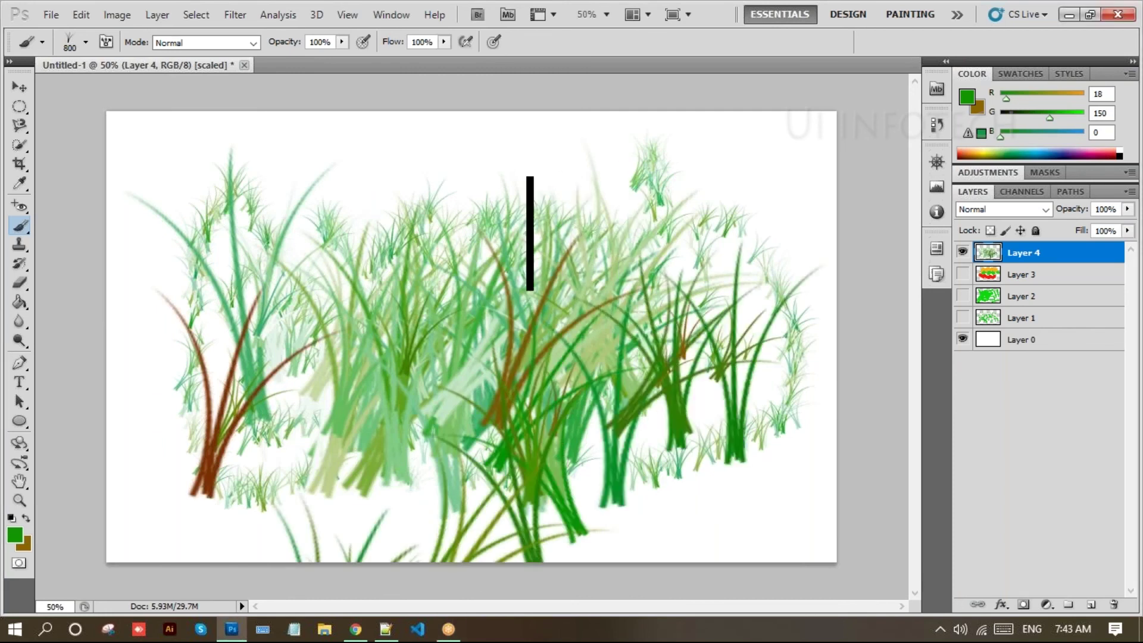
mouse_move(299, 228)
left_mouse_down()
mouse_move(249, 246)
mouse_move(167, 232)
mouse_move(221, 231)
left_mouse_up()
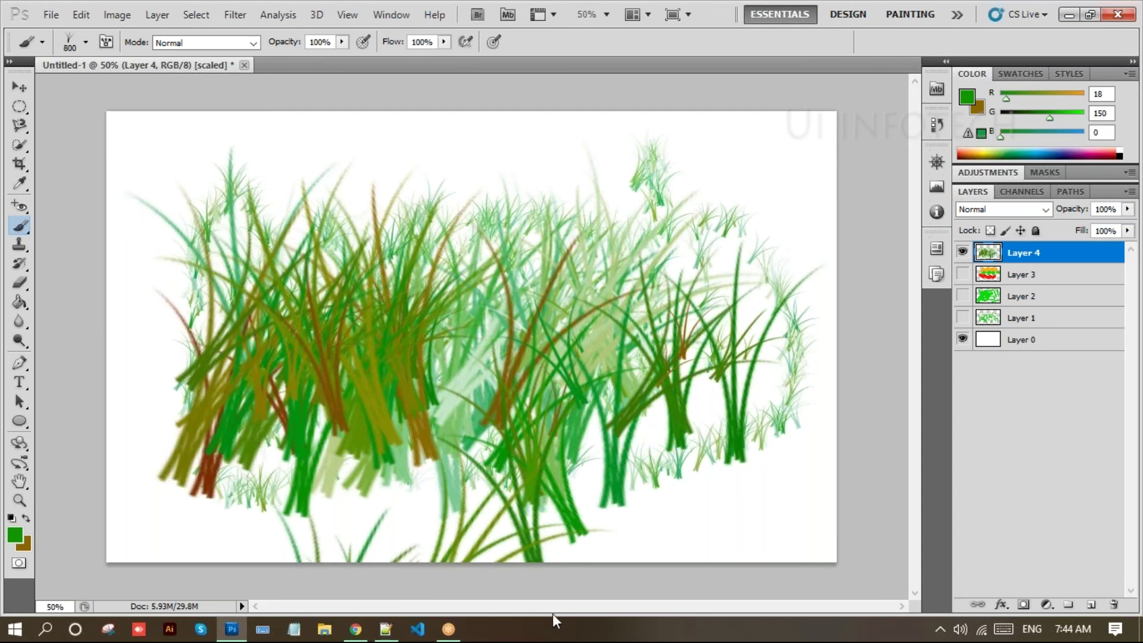
Hide Layer 4 and select the 74 px maple leaf brush preset.
left_click(963, 254)
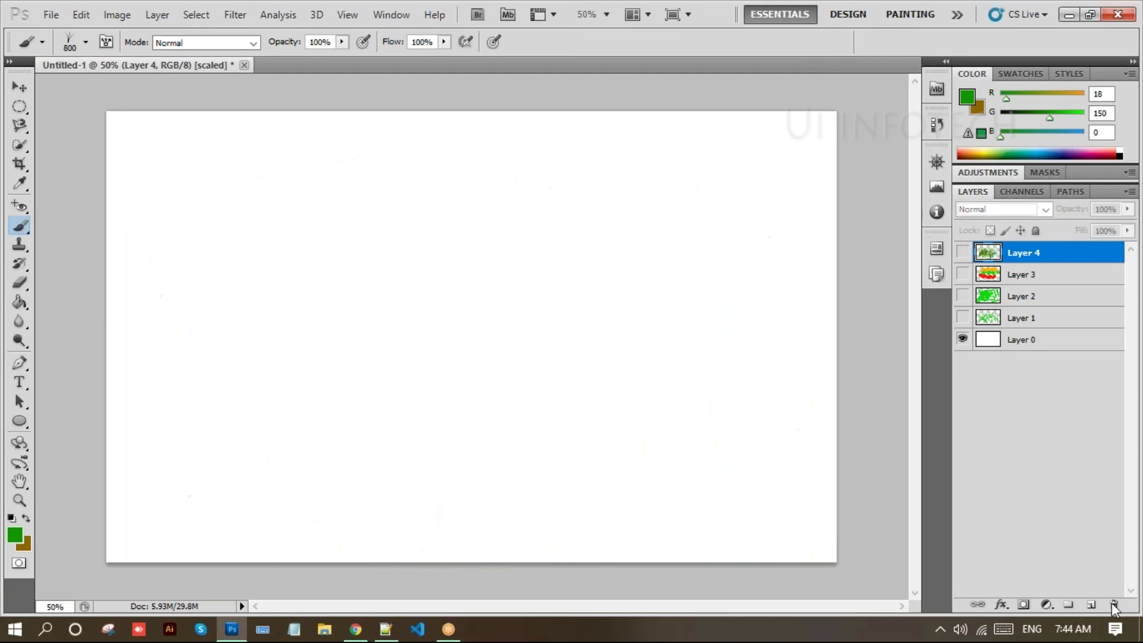
left_click(87, 43)
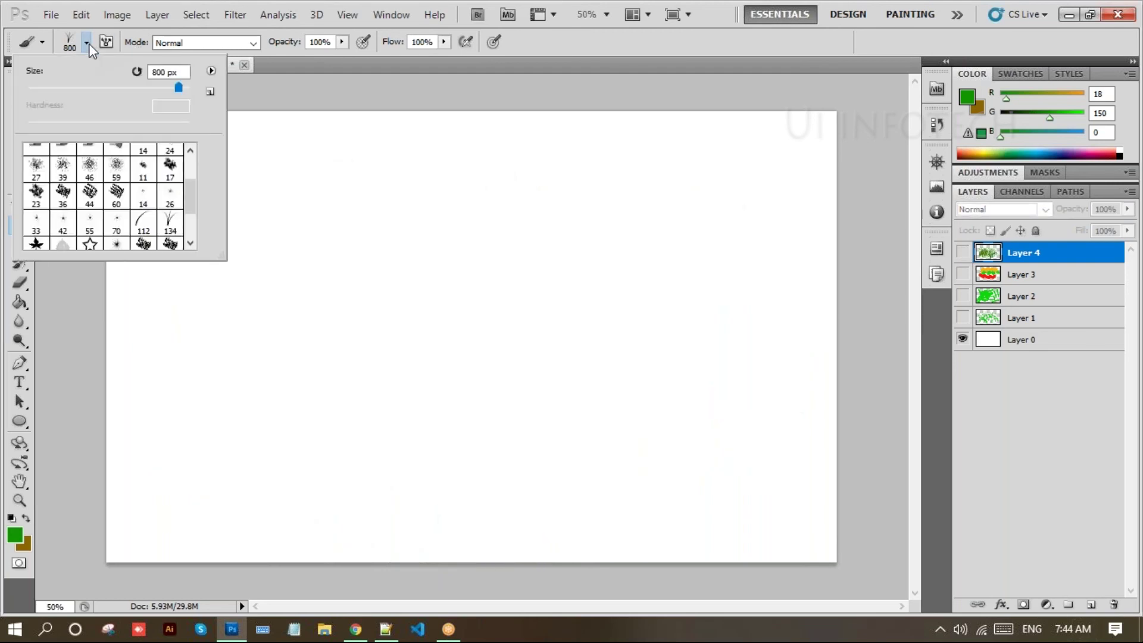
left_click_drag(135, 88, 118, 88)
scroll(153, 200, "down", 1)
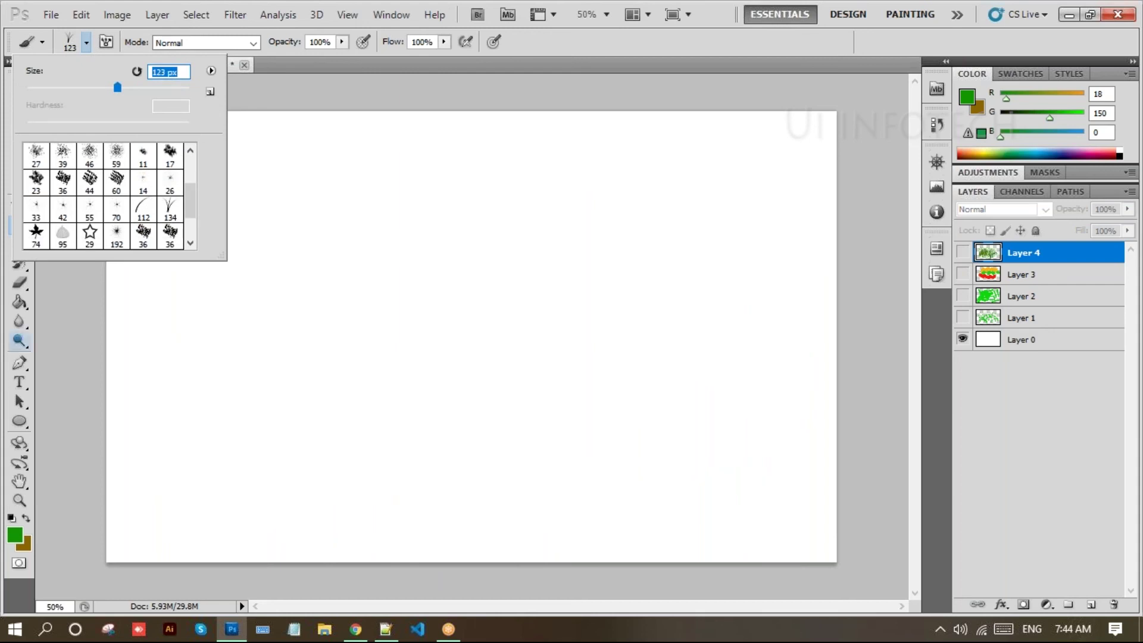
left_click(37, 236)
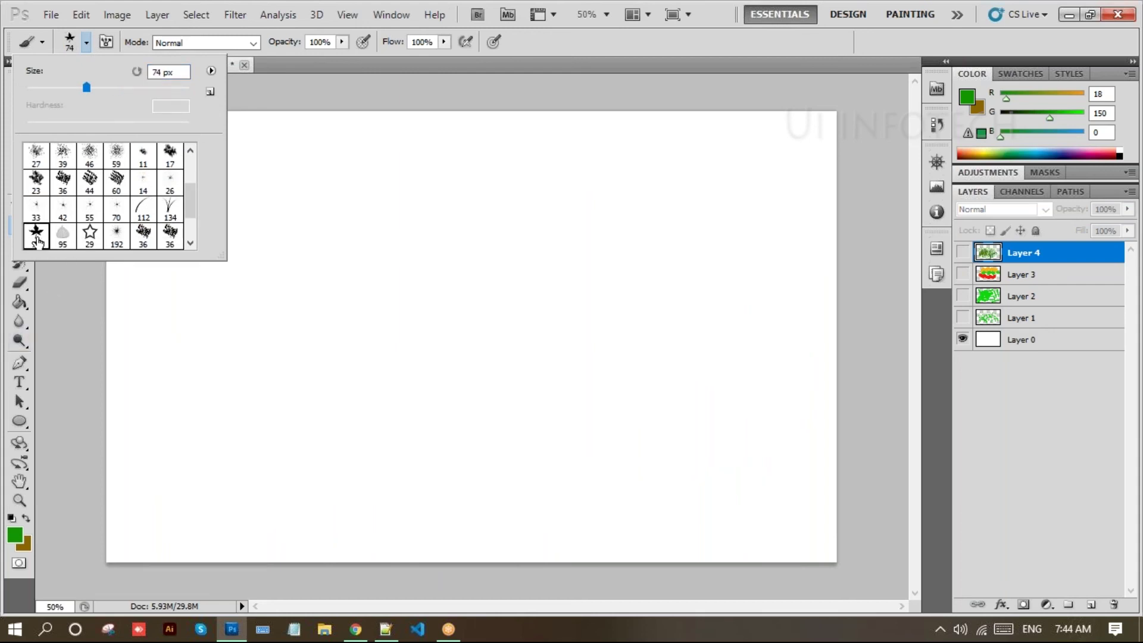
left_click(1079, 605)
Add new Layer 5 and paint green maple leaf clusters on it.
left_click(1090, 604)
left_click_drag(189, 230, 192, 179)
mouse_move(293, 209)
left_mouse_down()
mouse_move(337, 296)
mouse_move(308, 329)
mouse_move(267, 337)
mouse_move(252, 279)
mouse_move(506, 300)
mouse_move(511, 266)
mouse_move(573, 352)
mouse_move(513, 417)
mouse_move(526, 430)
mouse_move(431, 429)
mouse_move(369, 469)
mouse_move(277, 479)
mouse_move(230, 450)
mouse_move(201, 339)
mouse_move(203, 289)
mouse_move(165, 396)
left_mouse_up()
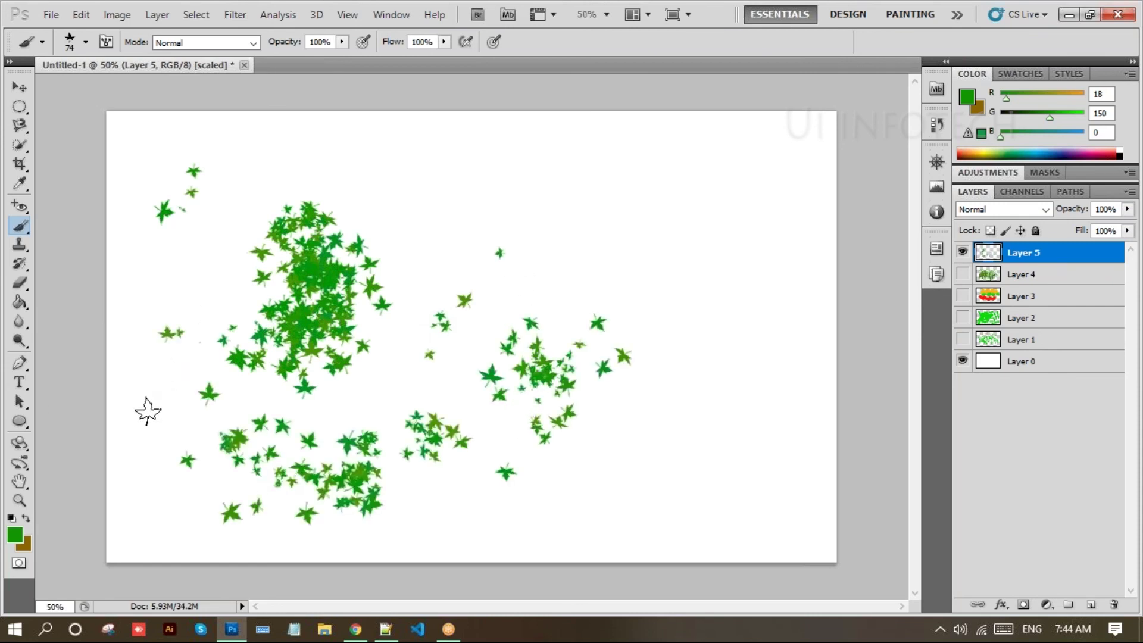
Set the foreground colour to bright orange ff6c00.
left_click(21, 538)
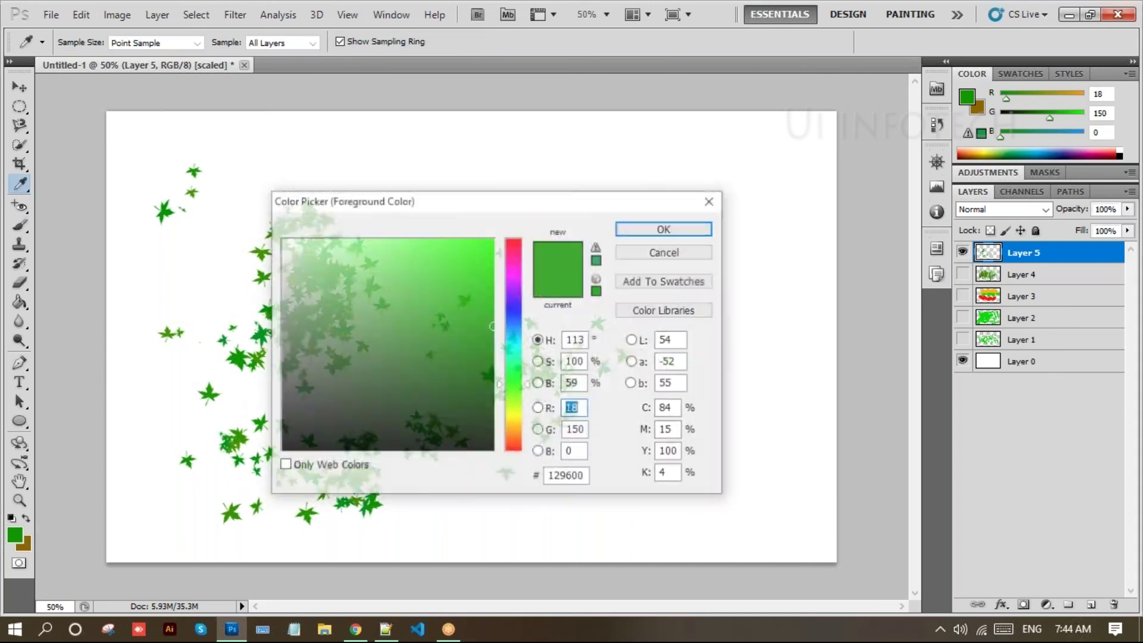
left_click_drag(518, 445, 517, 437)
left_click_drag(484, 371, 496, 232)
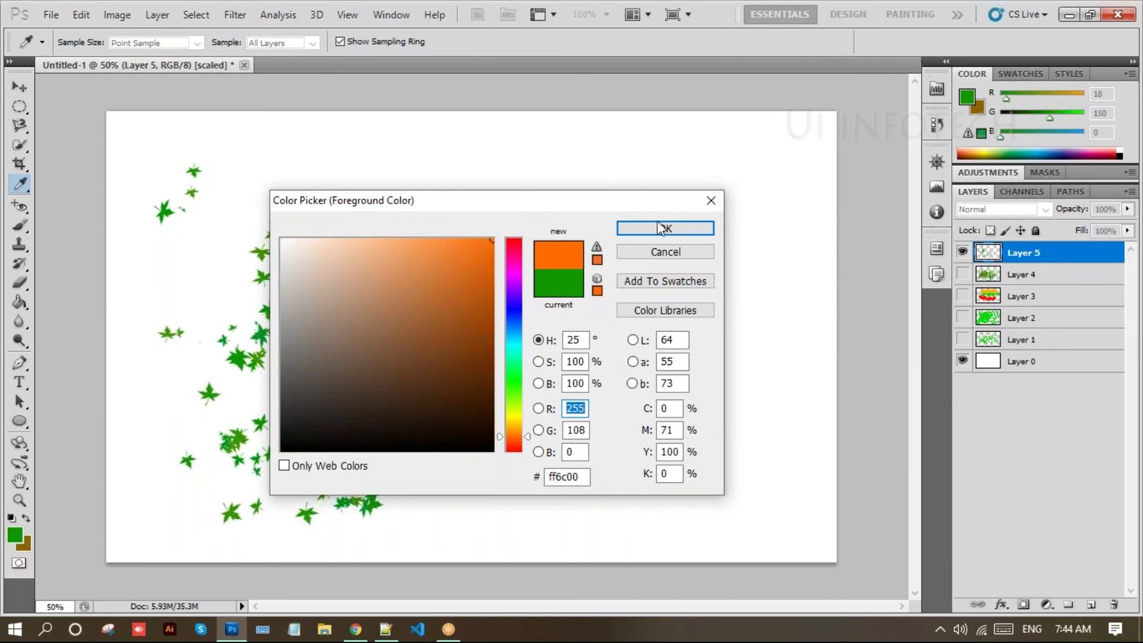
left_click(674, 232)
key("b")
Paint autumn leaves along the top, right, bottom, centre and left of the canvas.
mouse_move(565, 219)
left_mouse_down()
mouse_move(549, 204)
mouse_move(504, 218)
mouse_move(575, 238)
mouse_move(555, 257)
mouse_move(467, 253)
mouse_move(439, 224)
left_mouse_up()
mouse_move(661, 299)
left_mouse_down()
mouse_move(683, 391)
mouse_move(648, 496)
mouse_move(592, 479)
mouse_move(494, 487)
left_mouse_up()
mouse_move(428, 375)
left_mouse_down()
mouse_move(382, 238)
mouse_move(446, 290)
mouse_move(612, 292)
left_mouse_up()
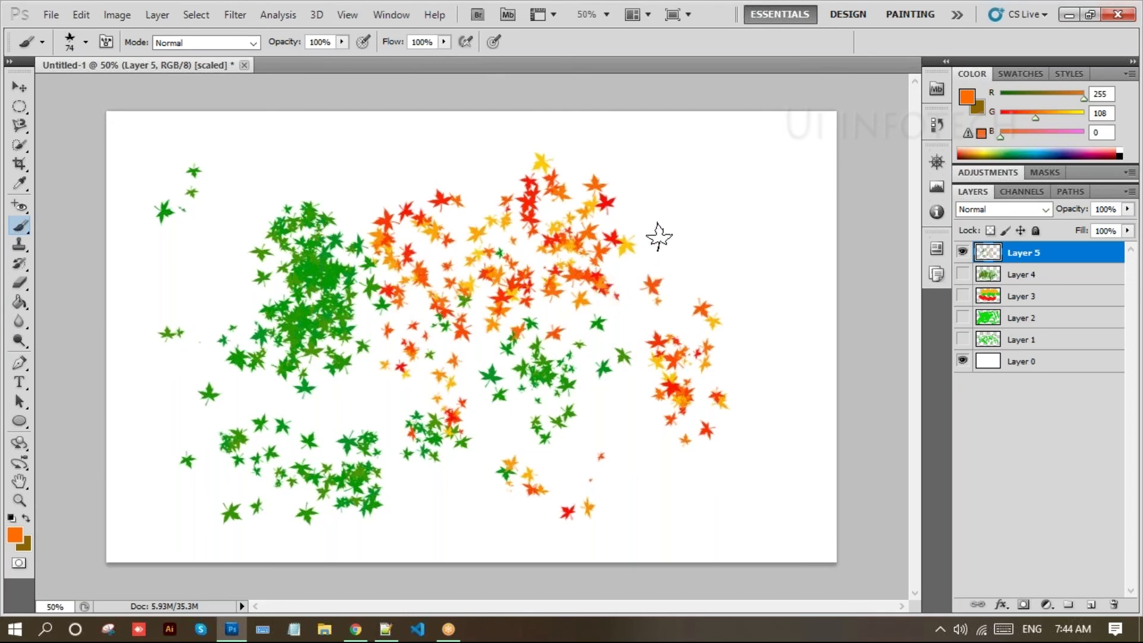
mouse_move(730, 273)
left_mouse_down()
mouse_move(784, 403)
mouse_move(772, 436)
mouse_move(681, 467)
mouse_move(485, 449)
mouse_move(434, 403)
mouse_move(344, 414)
mouse_move(329, 428)
mouse_move(257, 375)
left_mouse_up()
mouse_move(226, 308)
left_mouse_down()
mouse_move(236, 228)
mouse_move(298, 190)
mouse_move(458, 161)
left_mouse_up()
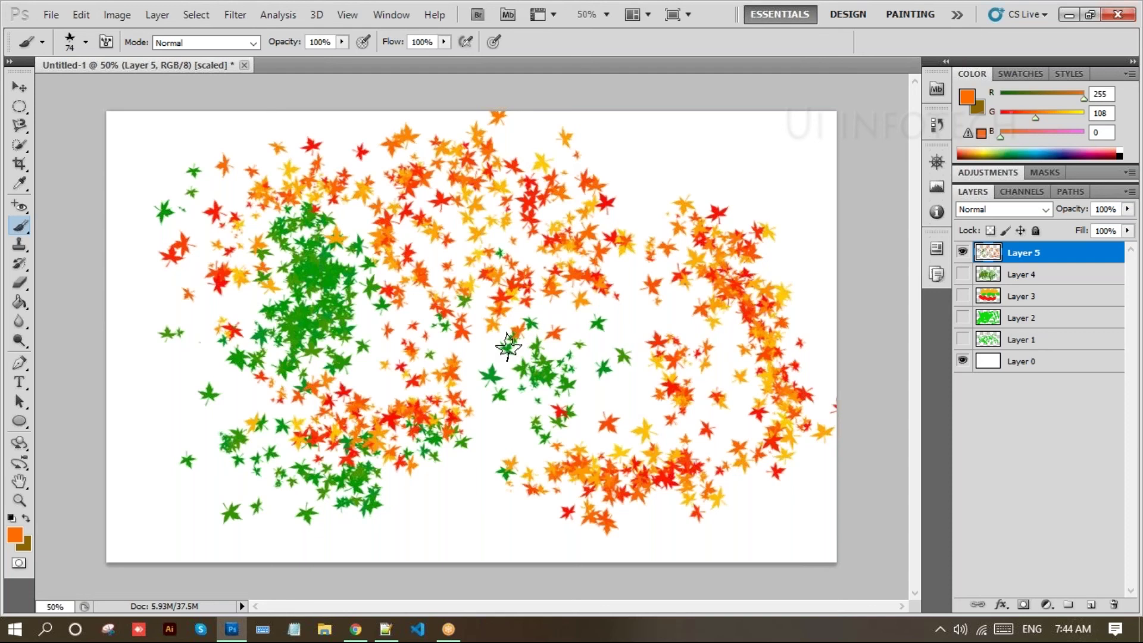
Hide Layer 5, add new Layer 6, and select the 29 px star outline brush.
left_click(963, 255)
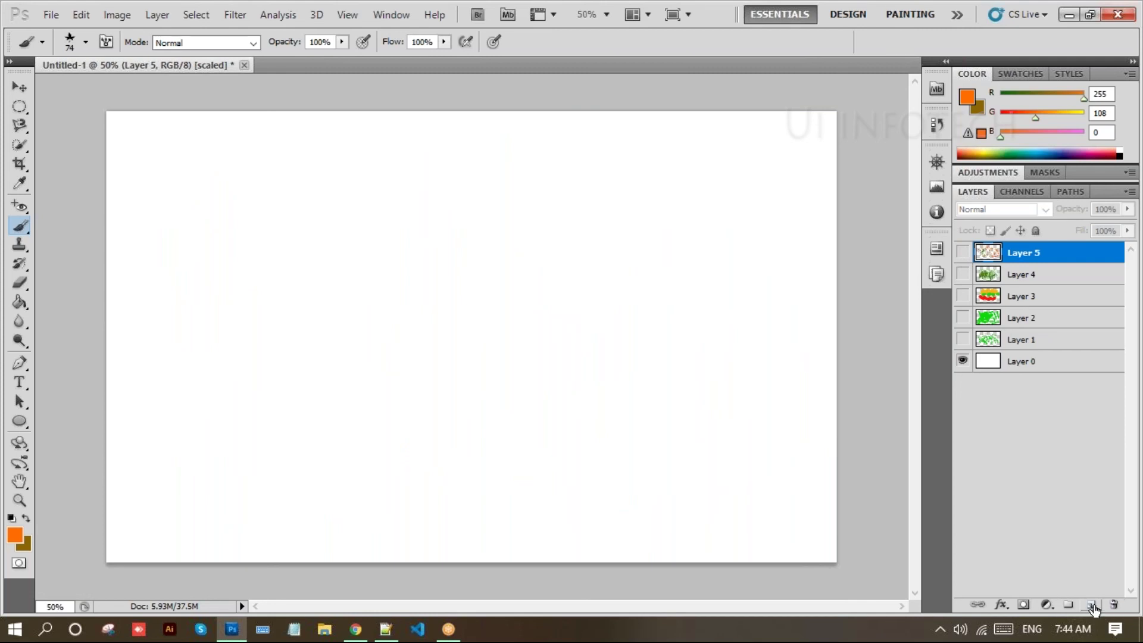
left_click(1093, 606)
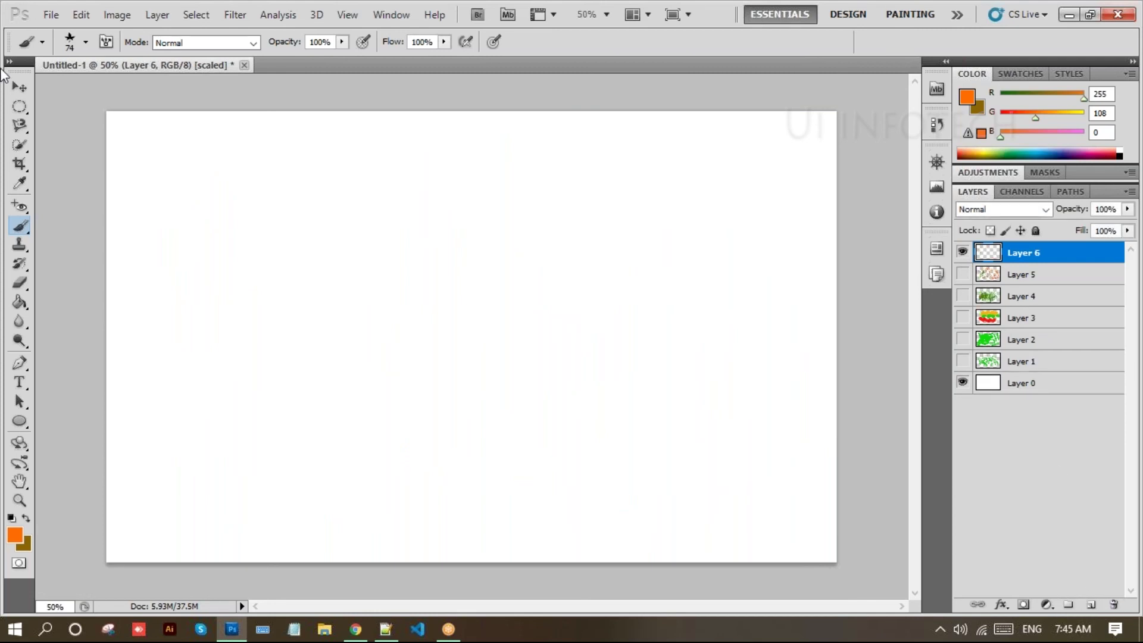
left_click(87, 42)
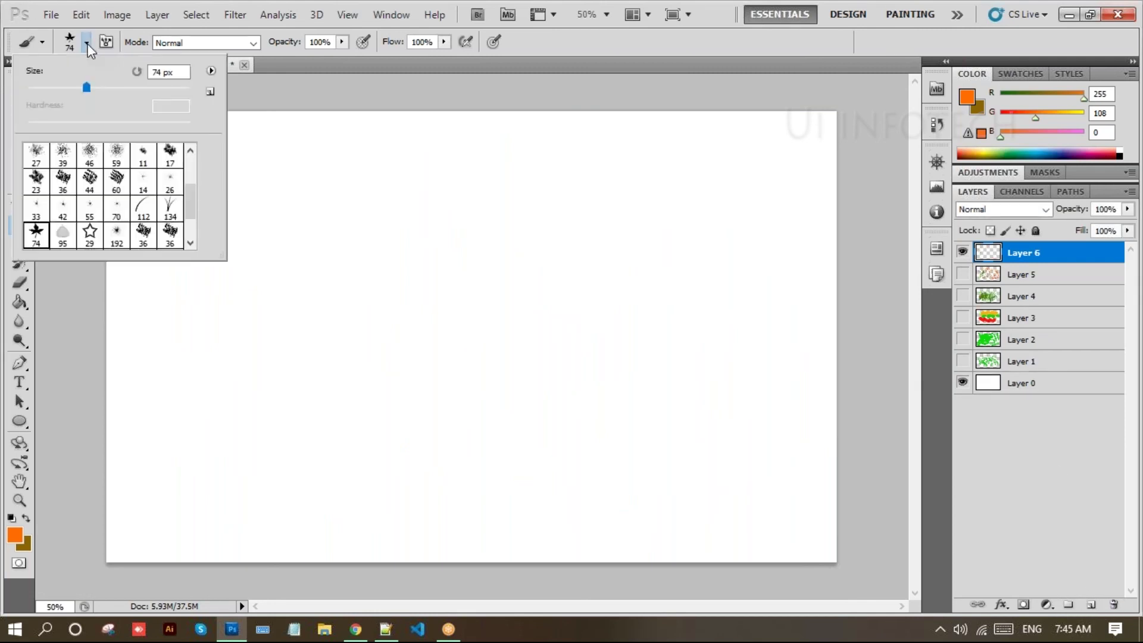
scroll(67, 230, "down", 1)
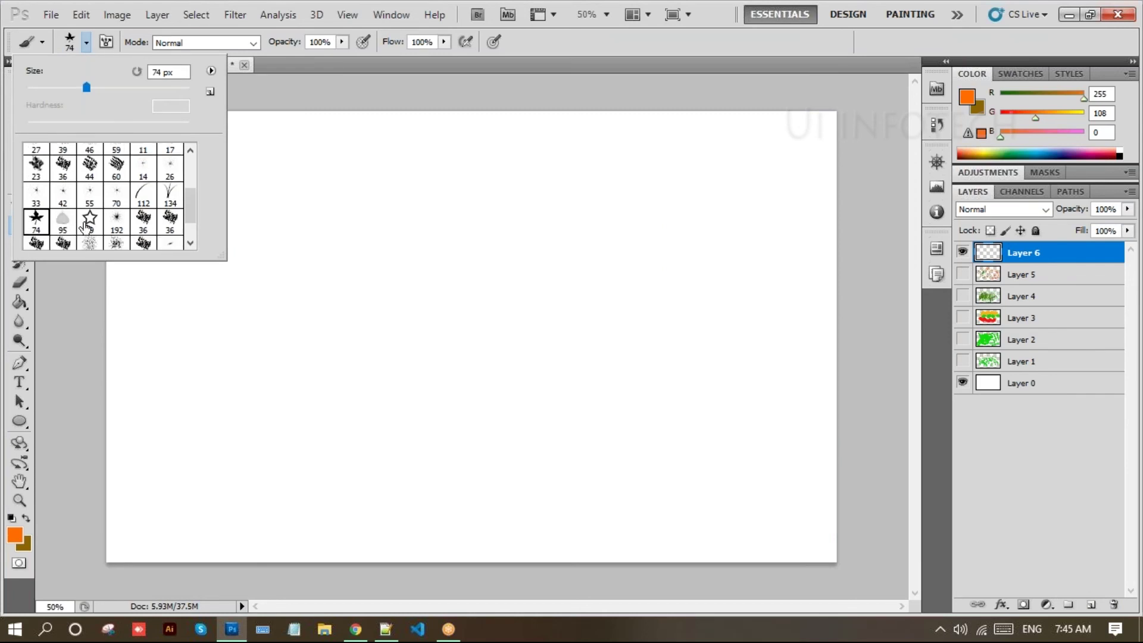
left_click(89, 222)
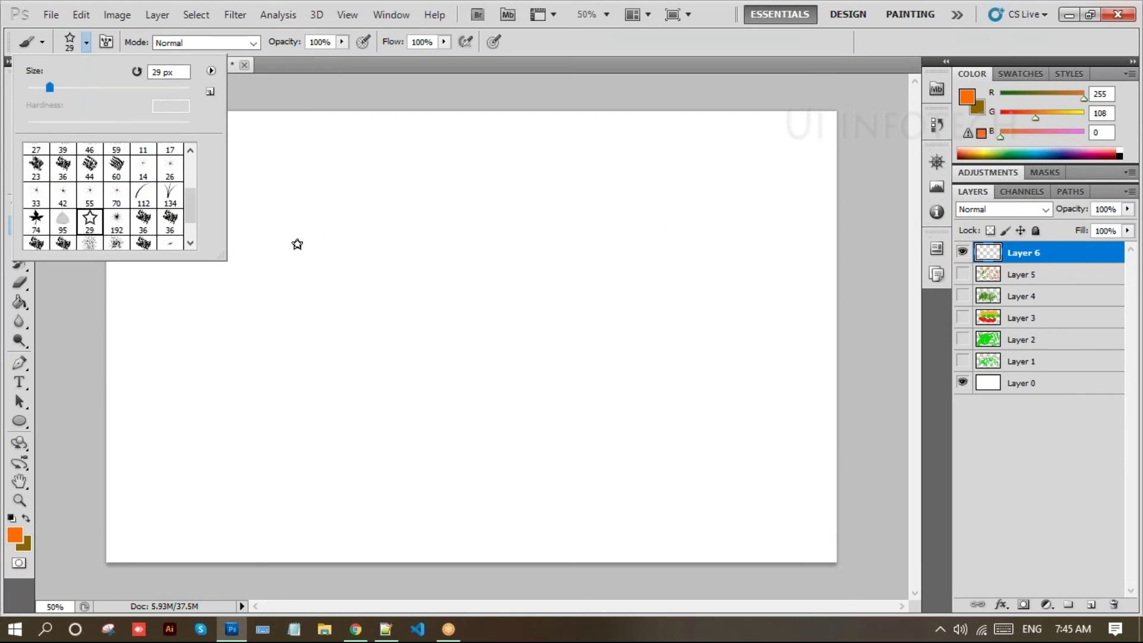
Paint a wavy, looping trail of small orange stars.
left_click(274, 231)
mouse_move(277, 271)
left_mouse_down()
mouse_move(296, 301)
mouse_move(382, 256)
mouse_move(468, 306)
left_mouse_up()
mouse_move(458, 354)
left_mouse_down()
mouse_move(392, 376)
mouse_move(231, 383)
mouse_move(329, 352)
mouse_move(428, 363)
mouse_move(430, 406)
mouse_move(277, 372)
mouse_move(341, 264)
left_mouse_up()
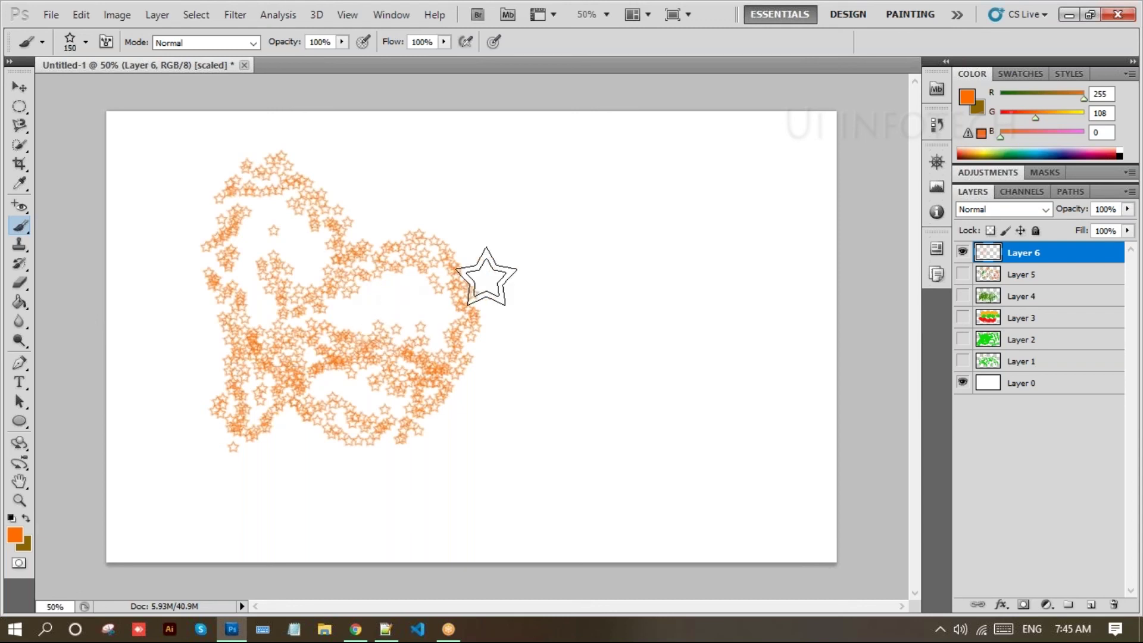
Stamp large 150 px orange star outlines over the small-star pattern.
left_click(494, 218)
left_click(592, 212)
left_click(584, 286)
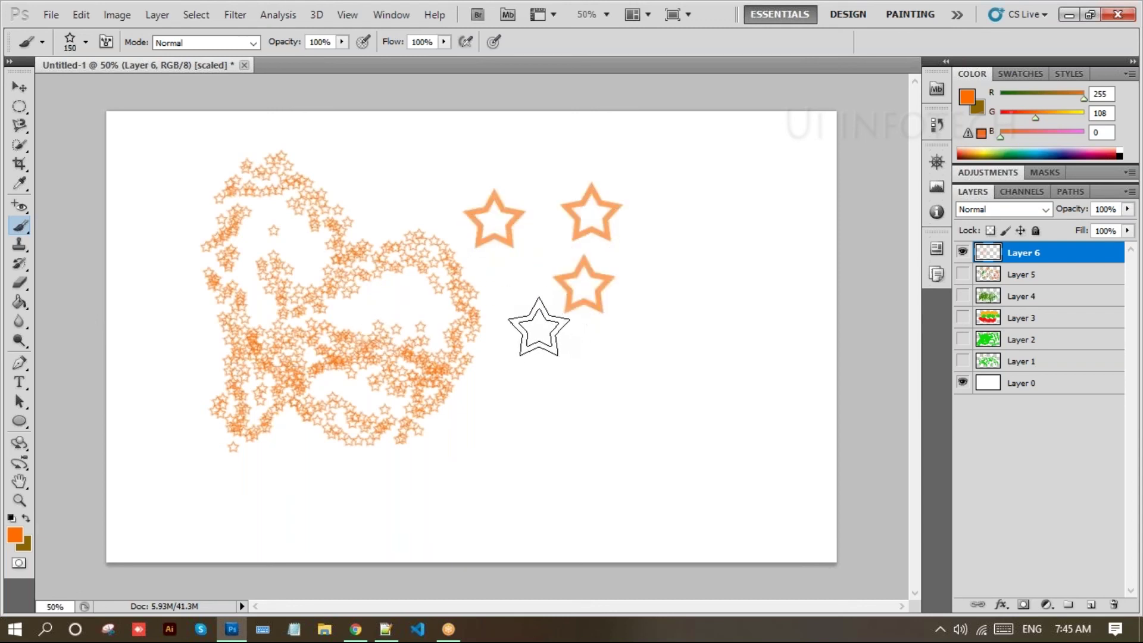
left_click(516, 296)
left_click(626, 368)
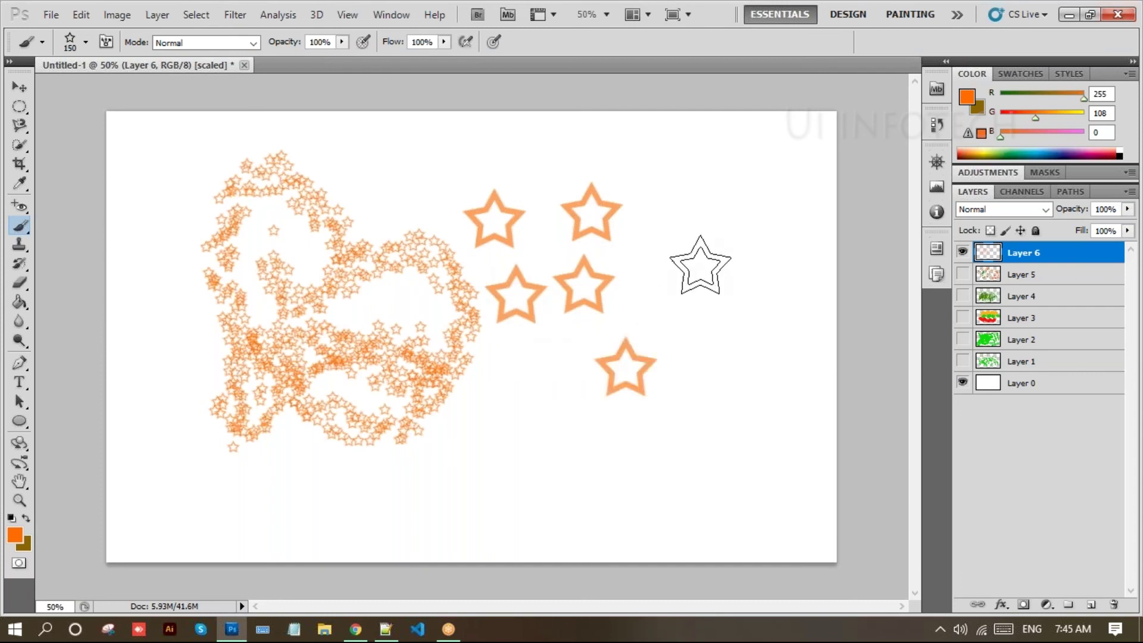
left_click(699, 280)
left_click(688, 198)
left_click(649, 153)
mouse_move(479, 117)
left_mouse_down()
mouse_move(420, 139)
mouse_move(456, 368)
mouse_move(521, 448)
mouse_move(547, 446)
left_mouse_up()
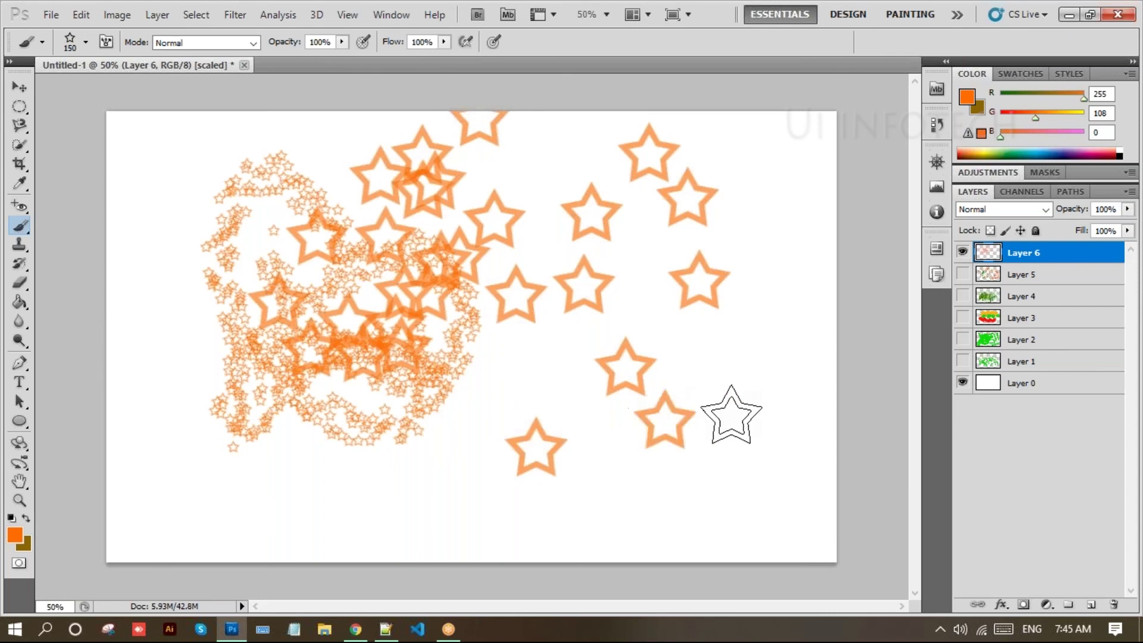